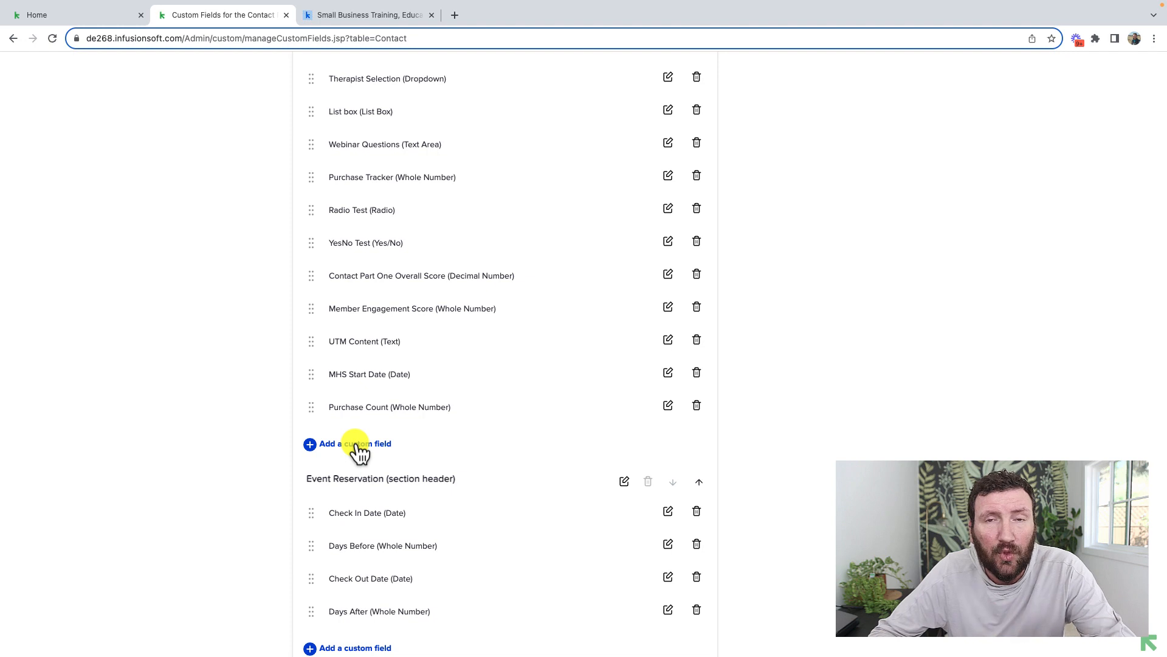
# Step: Add a Whole Number custom field named "Training Sessions" to the Example Custom Fields section and save it
pyautogui.click(358, 445)
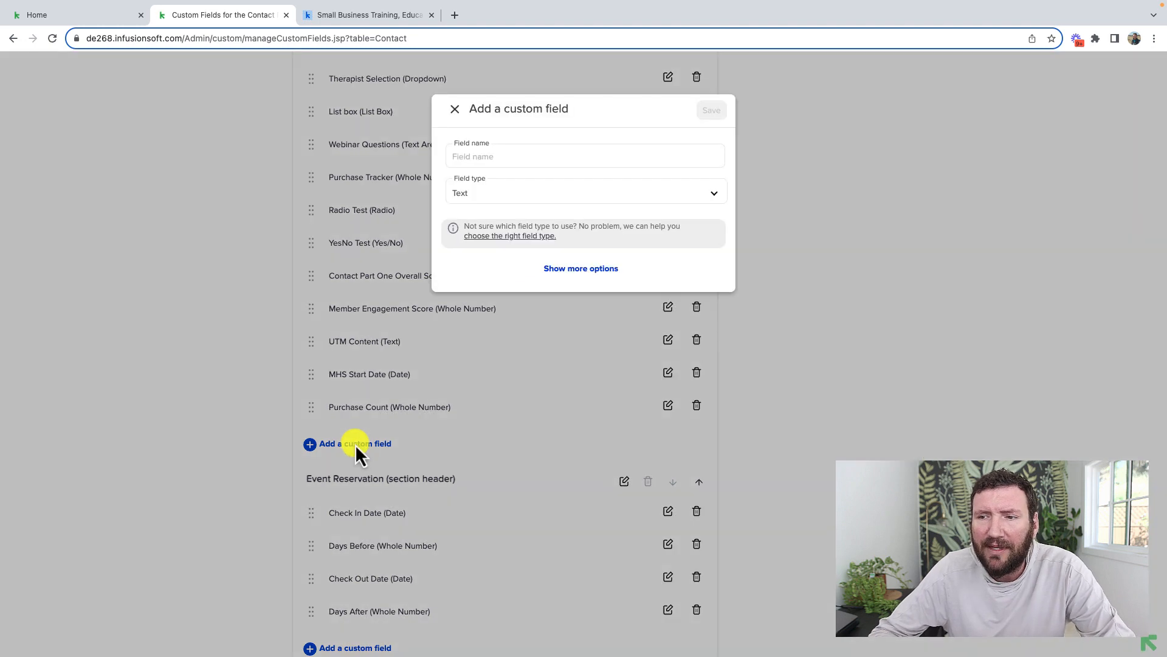
pyautogui.click(537, 160)
pyautogui.write('T')
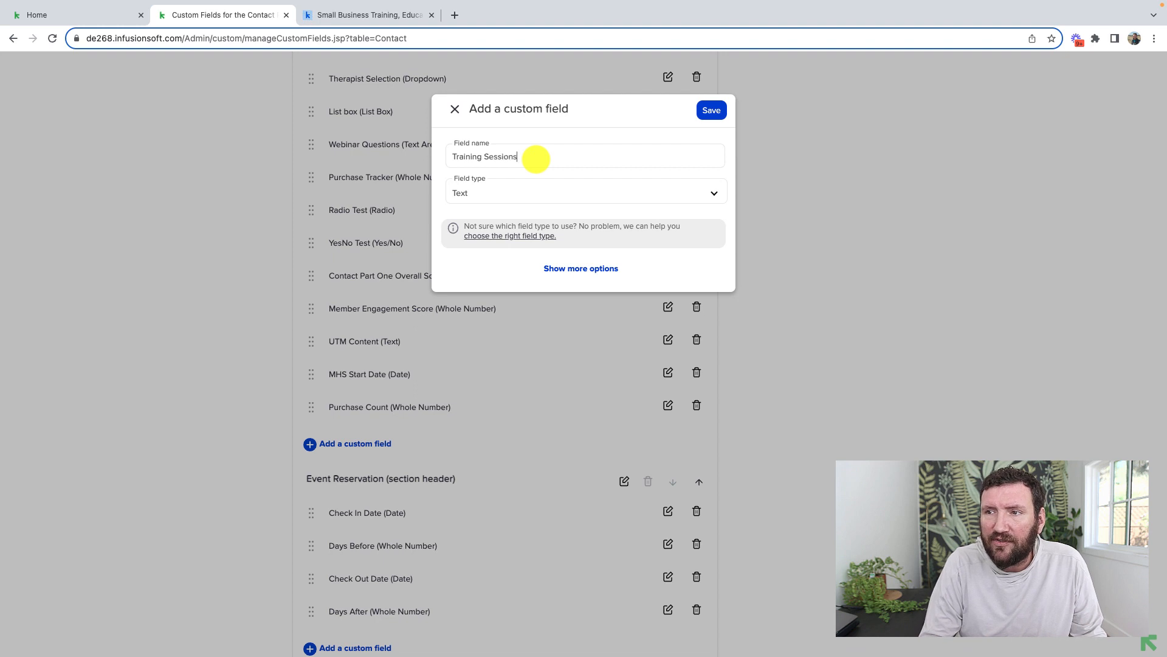
pyautogui.write('raining Sessions')
pyautogui.click(534, 194)
pyautogui.scroll(-3, 533, 341)
pyautogui.click(526, 328)
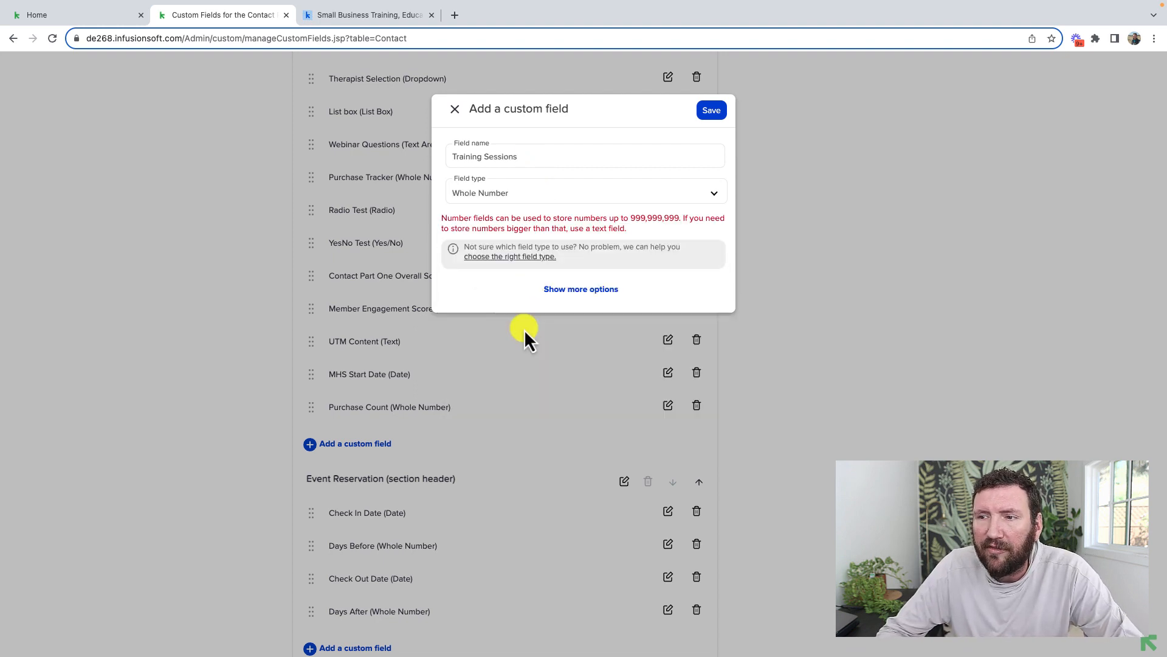
pyautogui.click(711, 110)
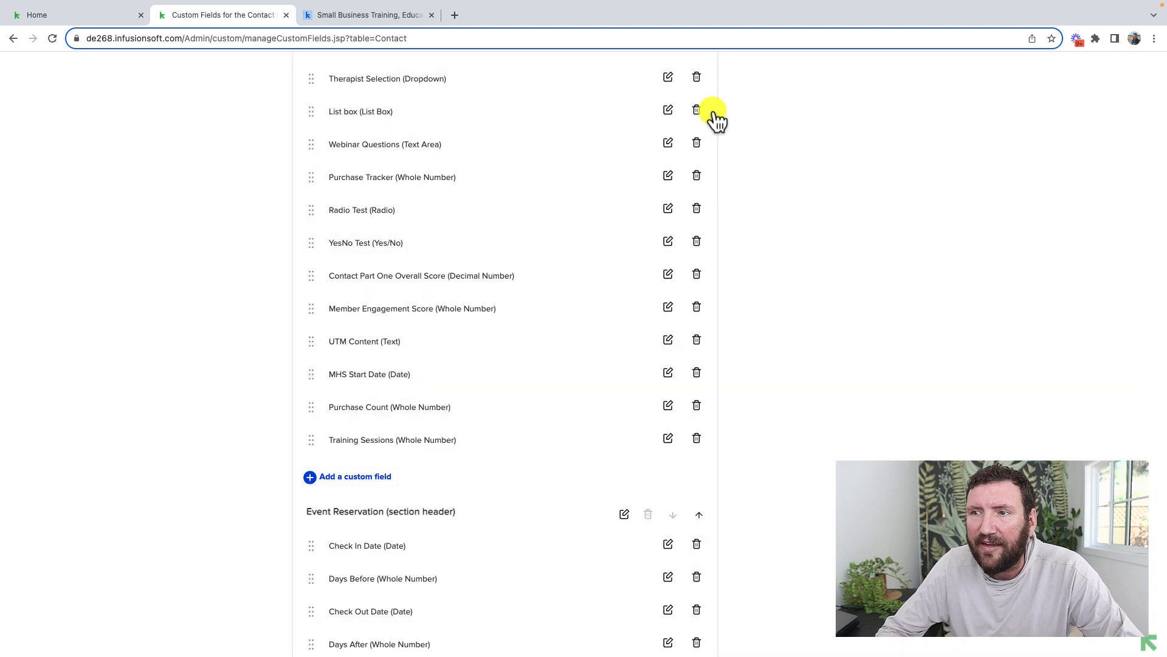
# Step: Switch to the keap.app account and open the custom fields management page in its settings
pyautogui.click(35, 17)
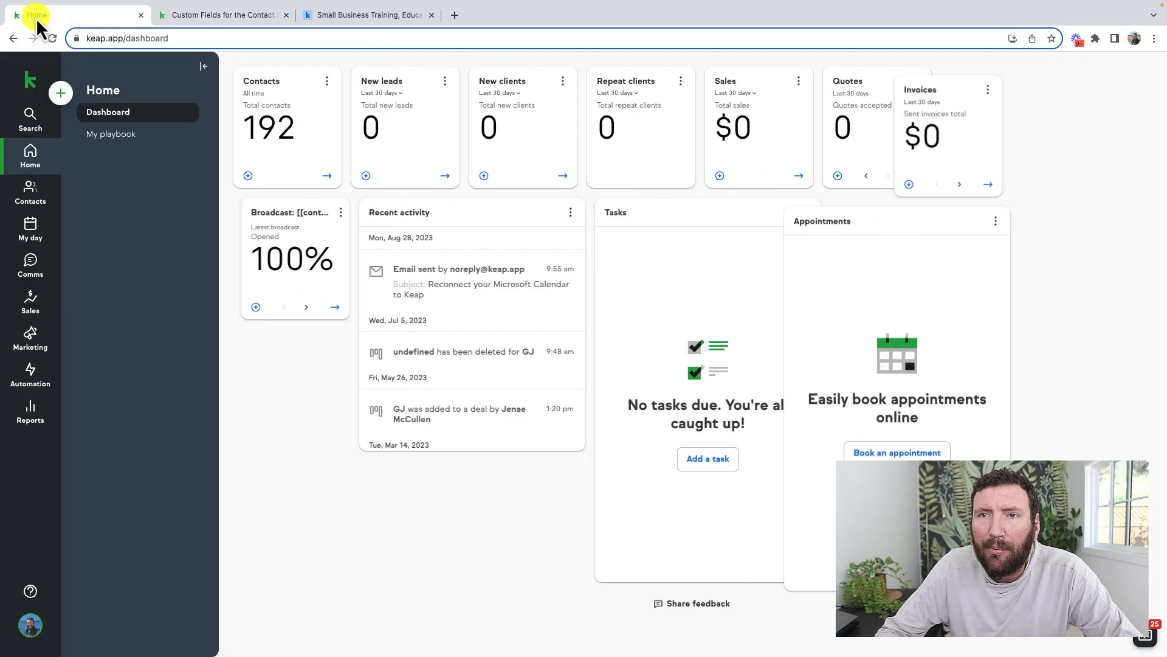
pyautogui.click(32, 625)
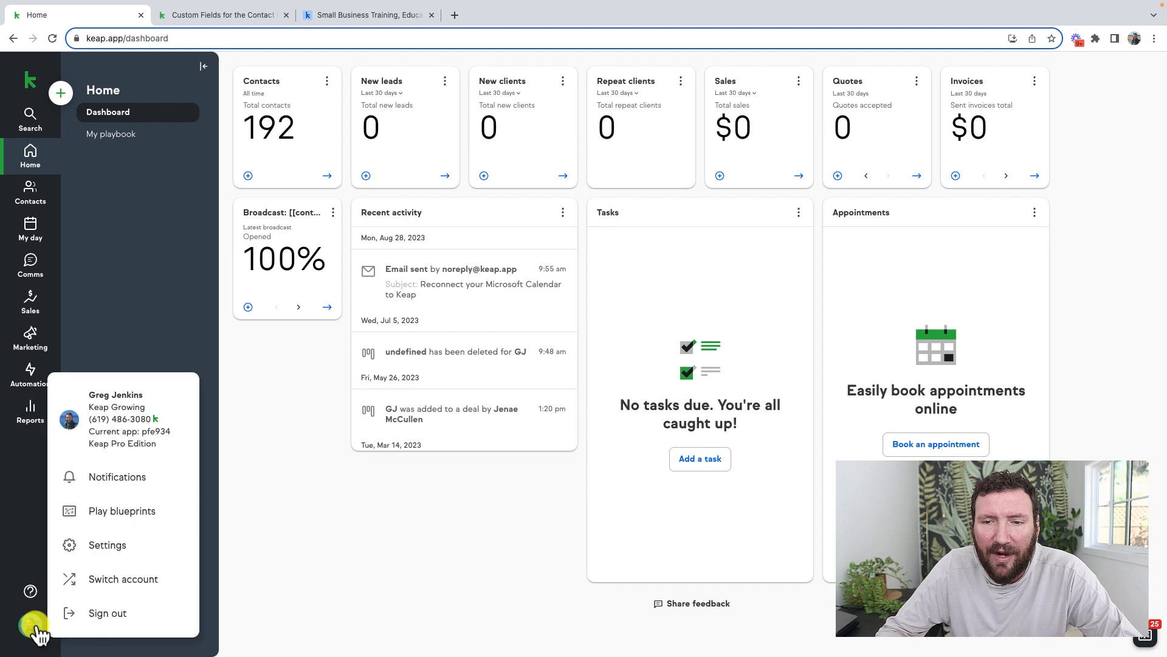
pyautogui.click(107, 545)
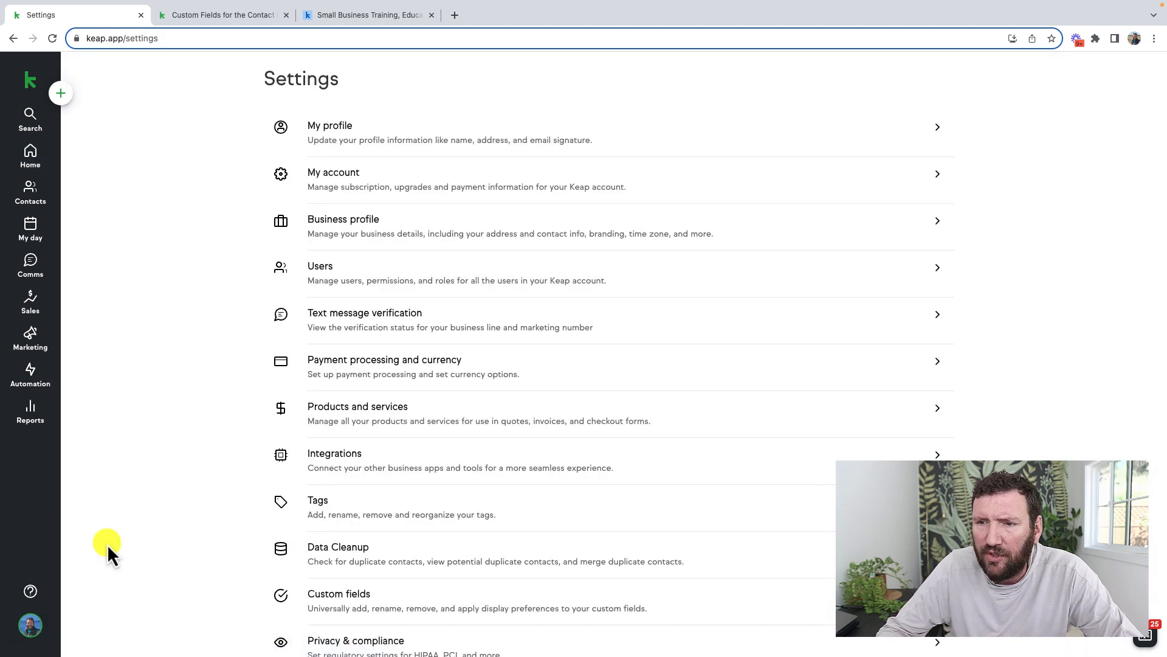
pyautogui.scroll(-1, 107, 544)
pyautogui.click(317, 573)
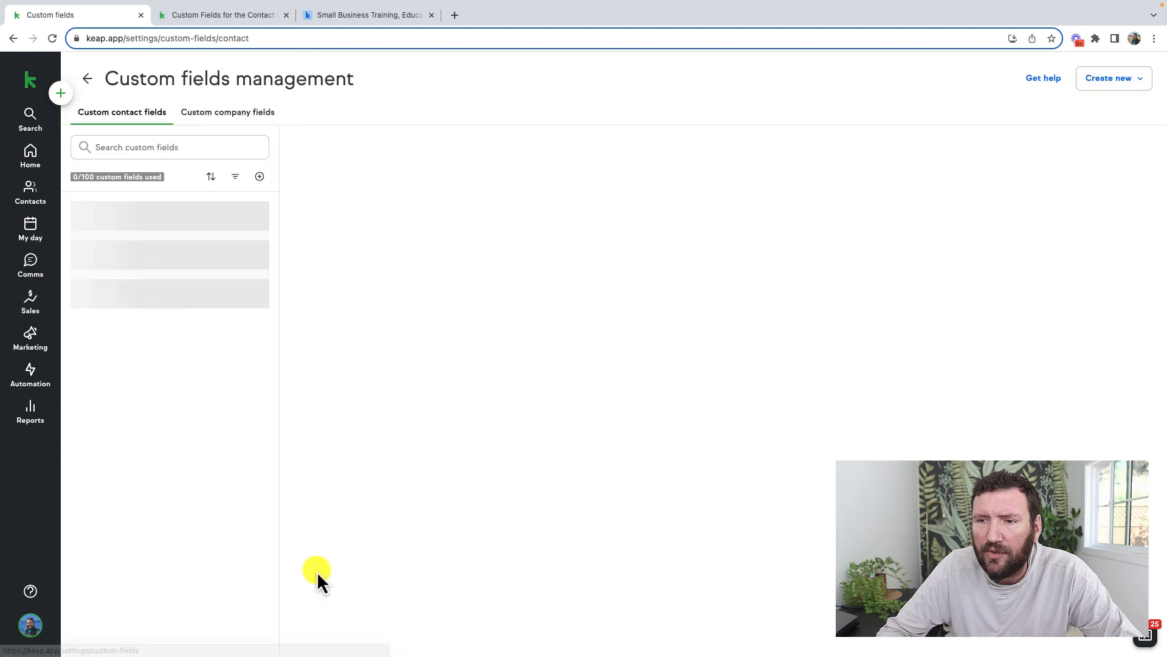
# Step: Create a custom contact field named "Training Sessions" with the Whole Number field type
pyautogui.click(260, 176)
pyautogui.click(440, 190)
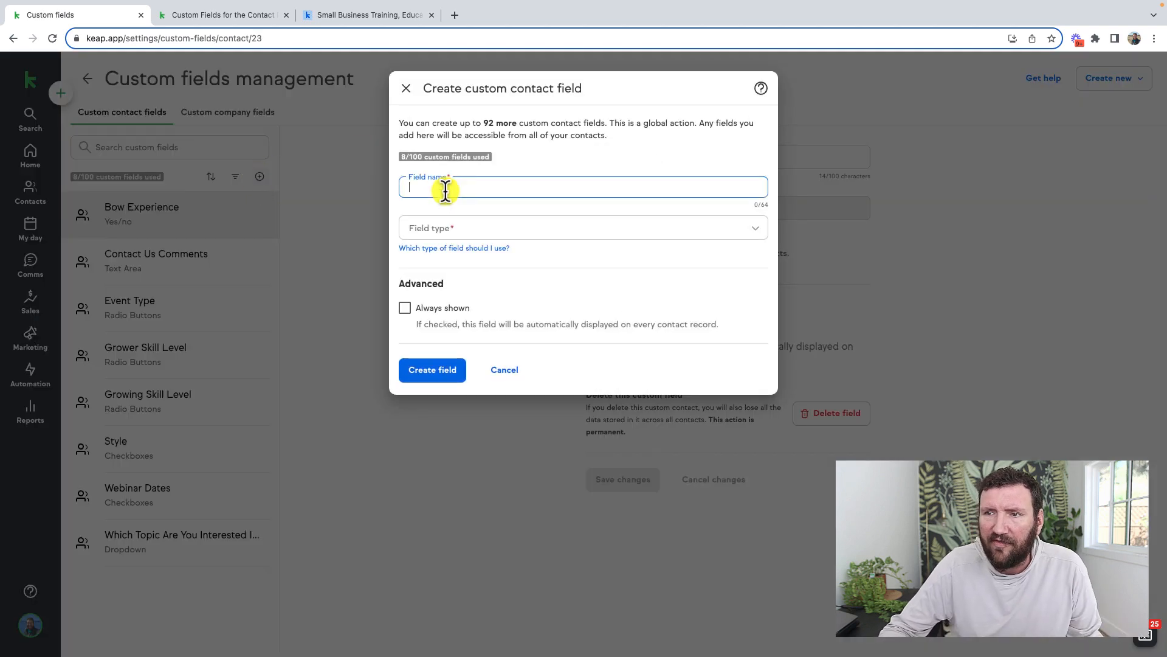
pyautogui.write('Training Sess')
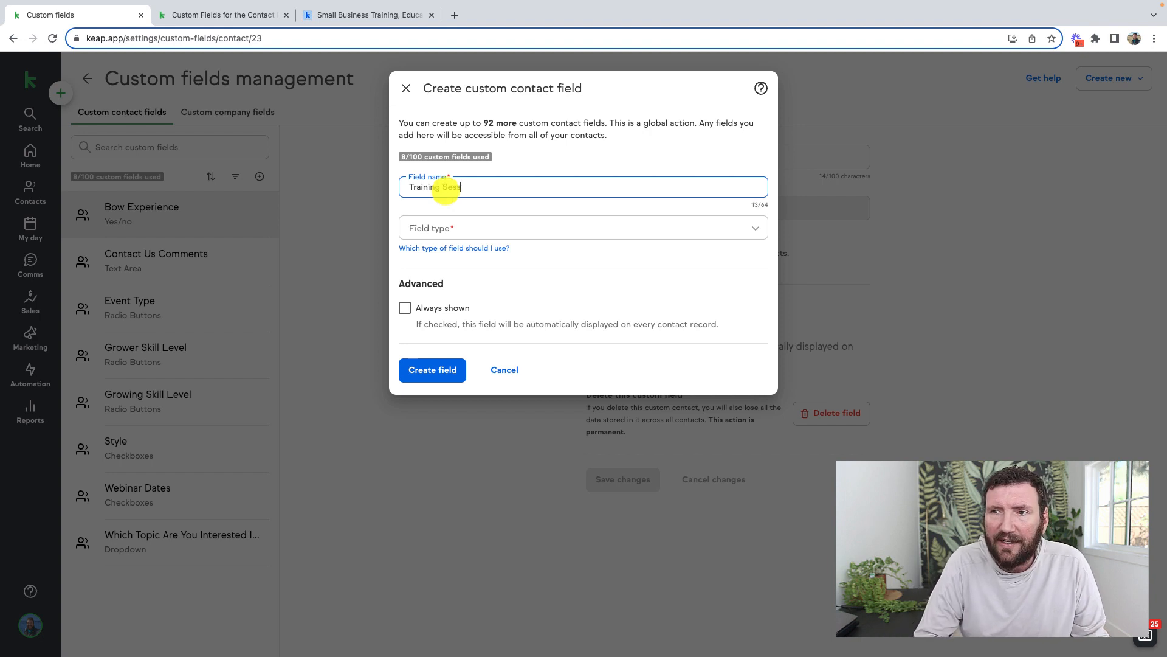
pyautogui.write('ions')
pyautogui.click(479, 228)
pyautogui.scroll(-2, 498, 316)
pyautogui.scroll(-5, 502, 333)
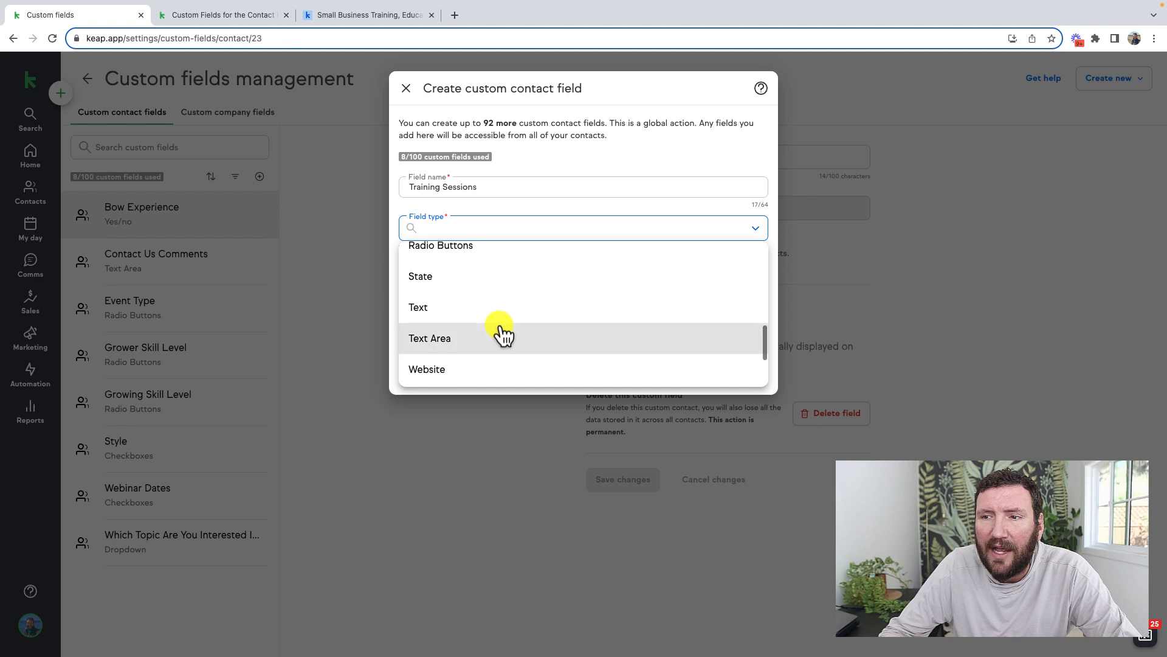
pyautogui.click(497, 327)
pyautogui.click(445, 373)
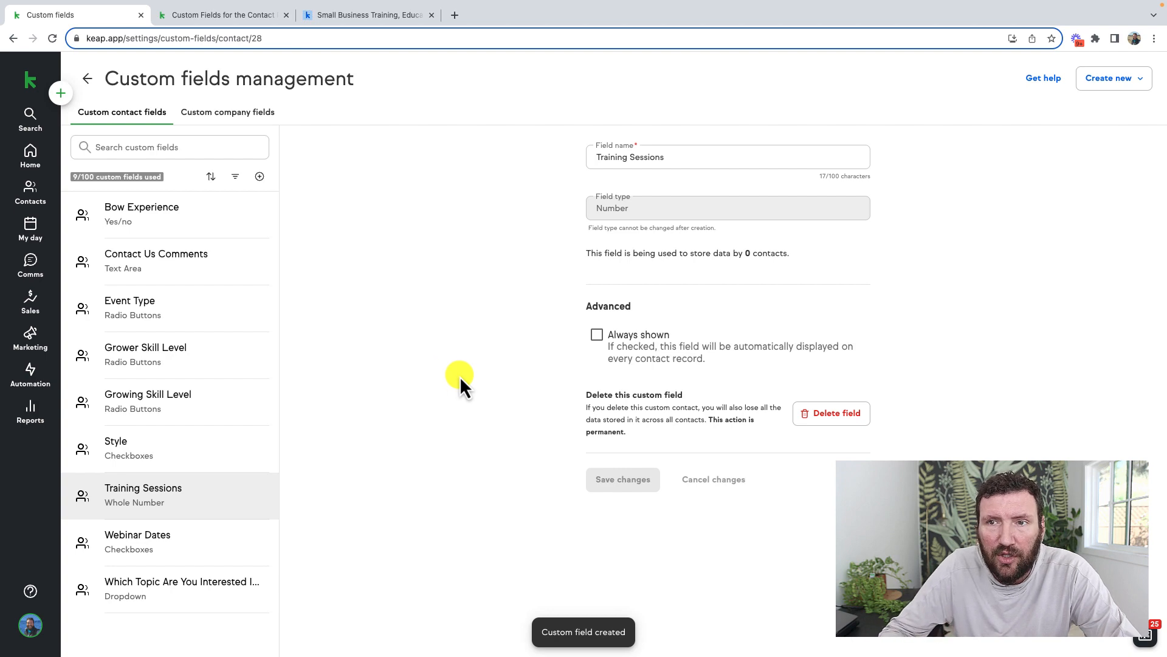
# Step: Return to the infusionsoft.com account, open the Campaign Builder and create a new campaign from scratch
pyautogui.click(190, 17)
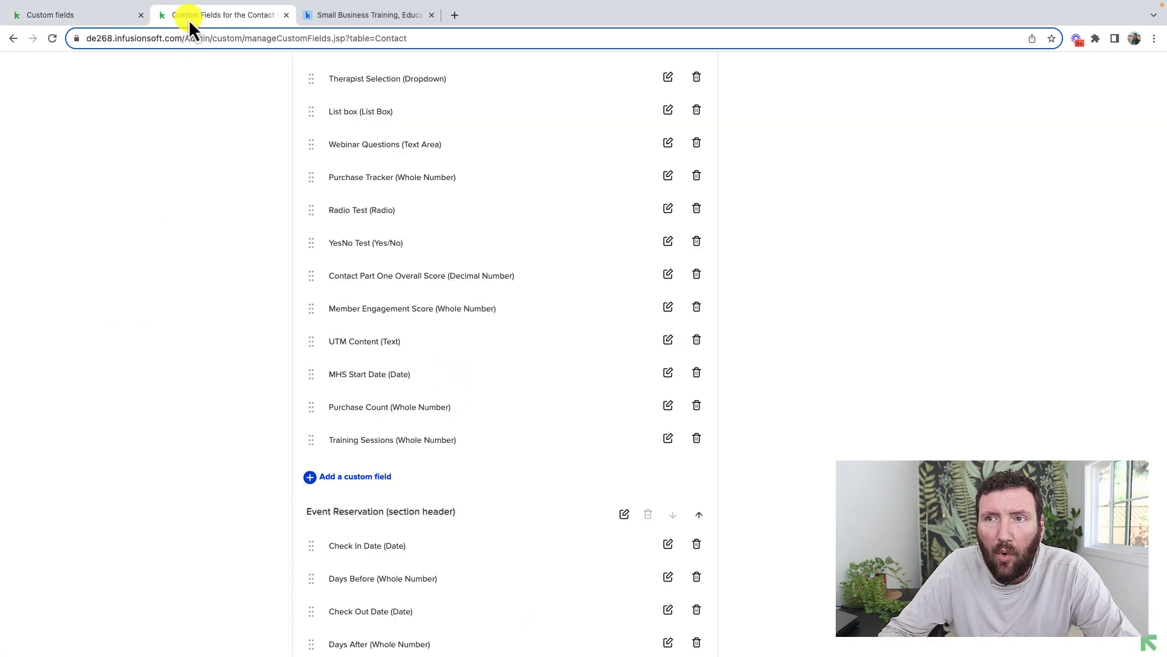
pyautogui.scroll(5, 373, 292)
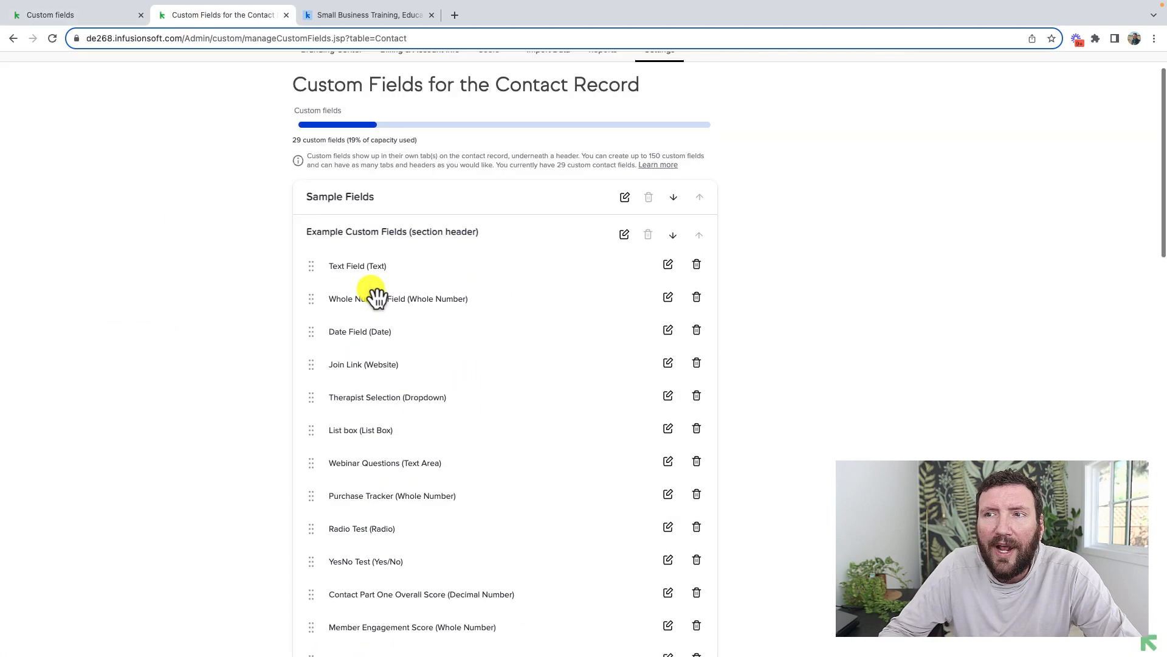
pyautogui.scroll(1, 372, 293)
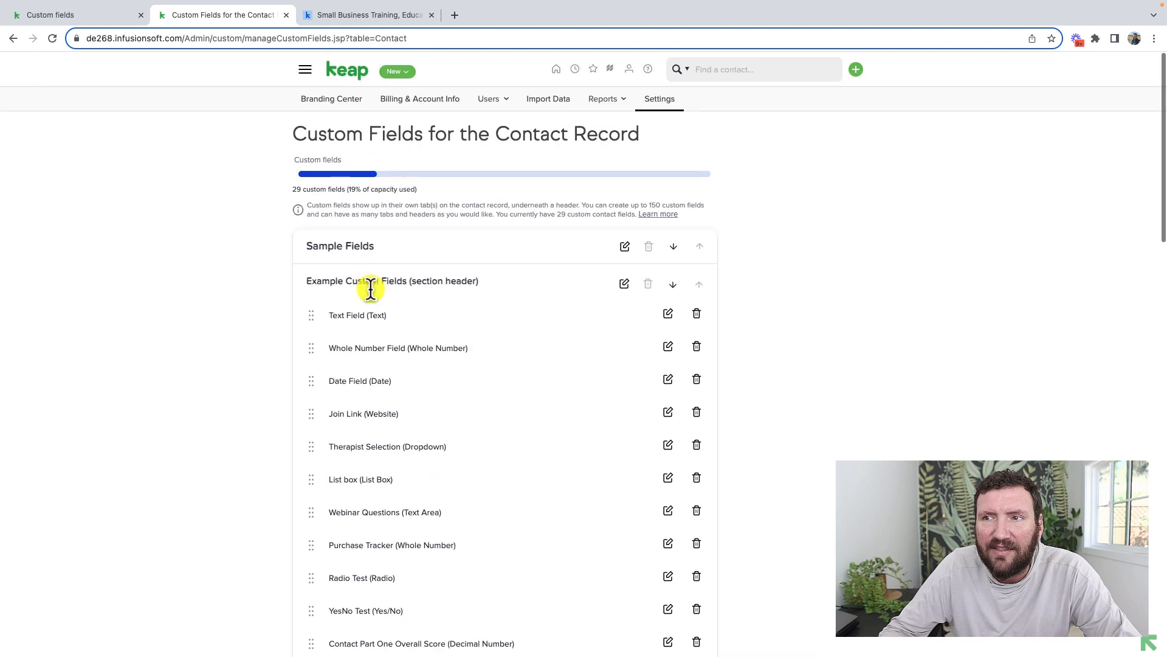
pyautogui.click(306, 70)
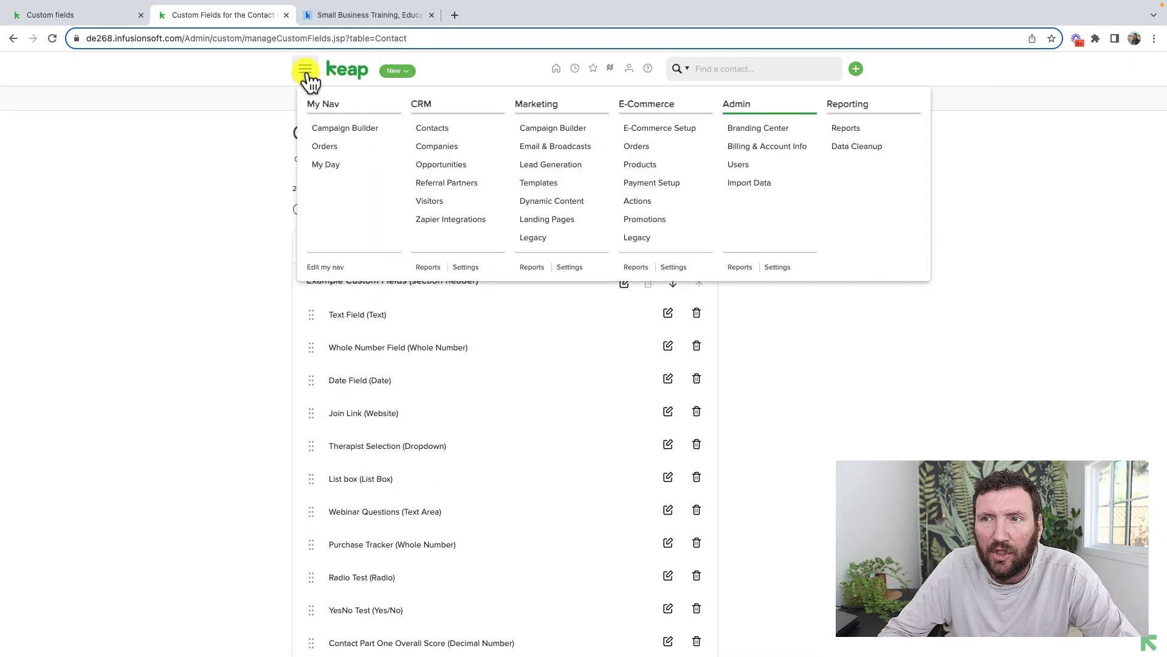
pyautogui.click(571, 130)
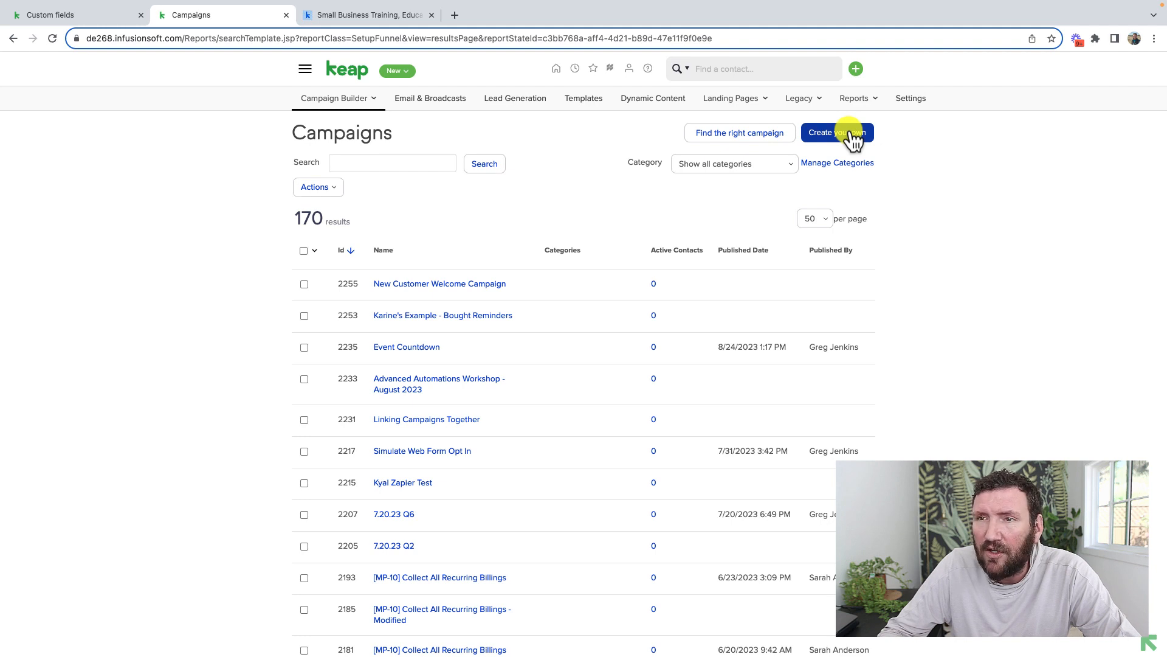
pyautogui.click(305, 69)
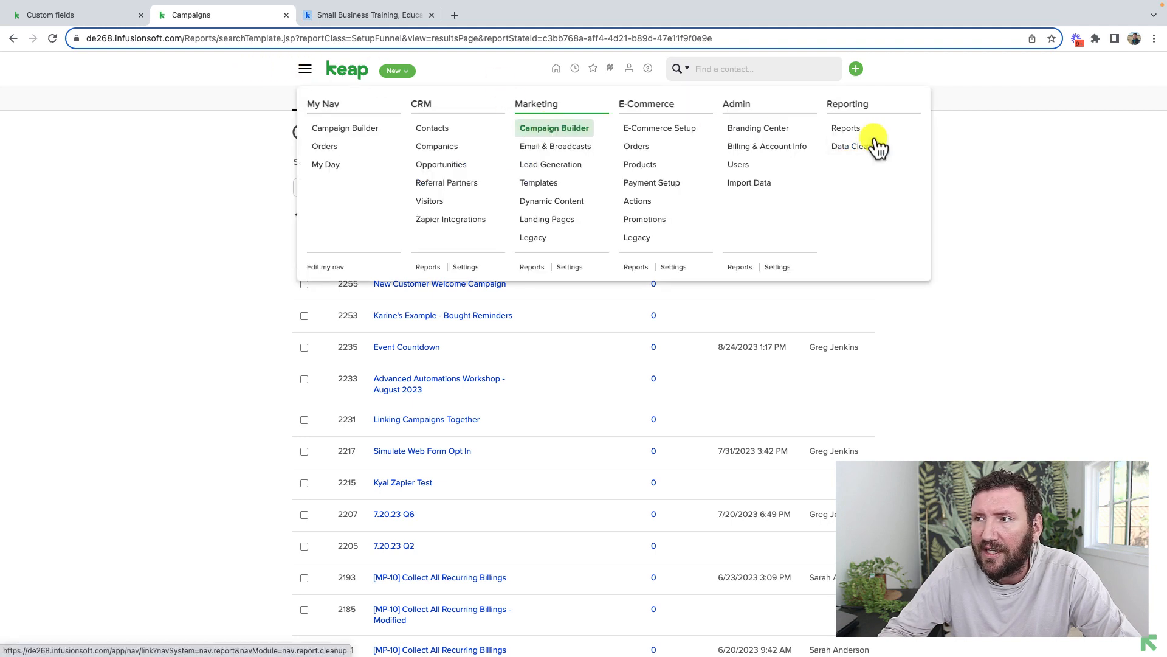
pyautogui.click(837, 135)
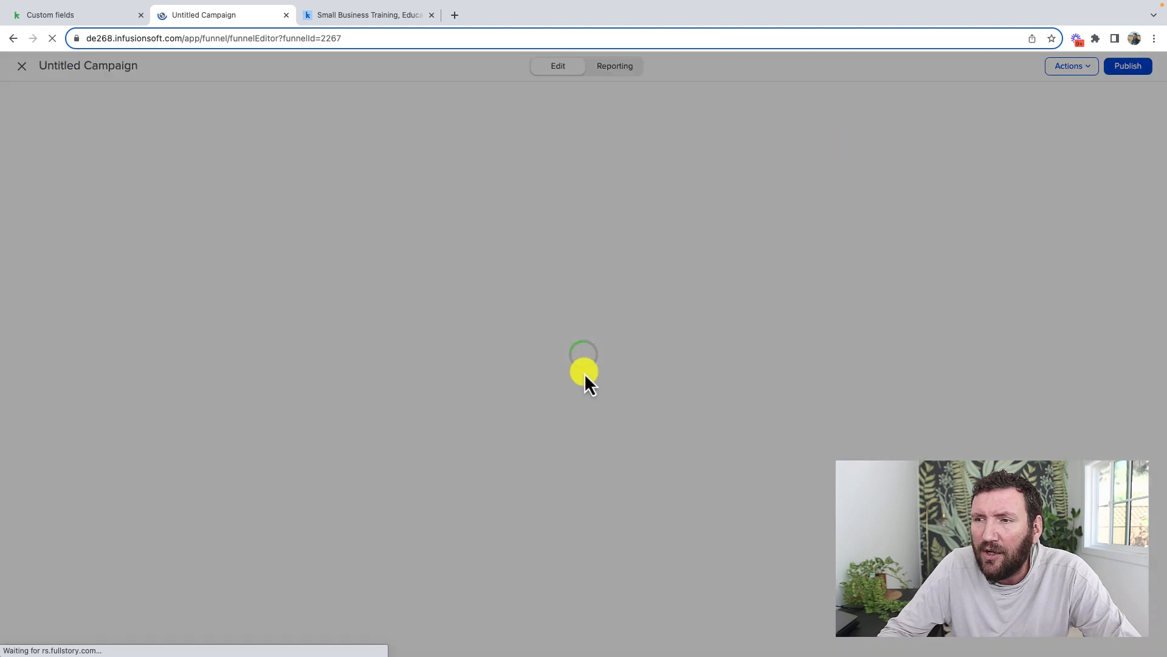
# Step: Look up where a new advanced automation is created in the keap.app account
pyautogui.click(70, 13)
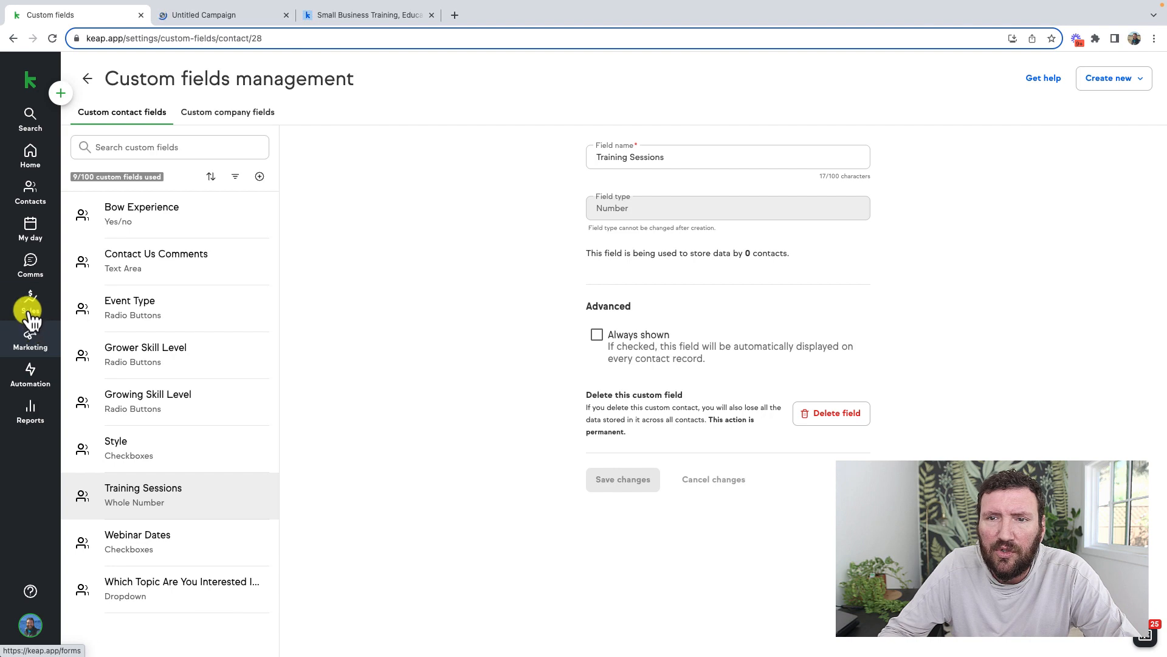
pyautogui.click(40, 374)
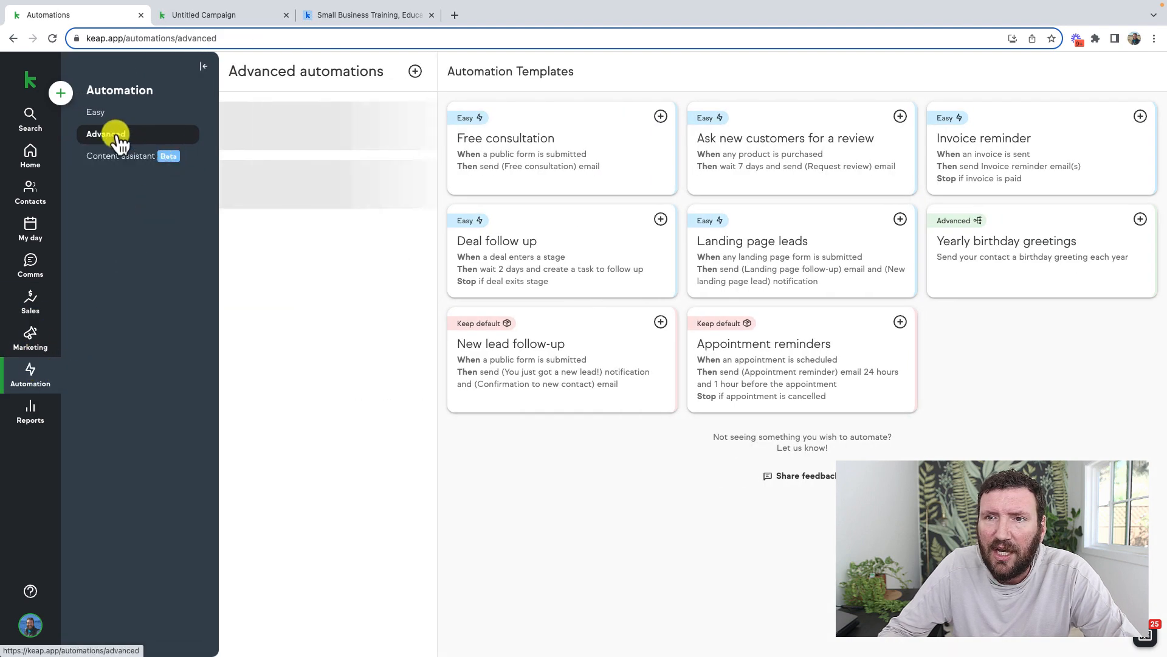
pyautogui.click(415, 71)
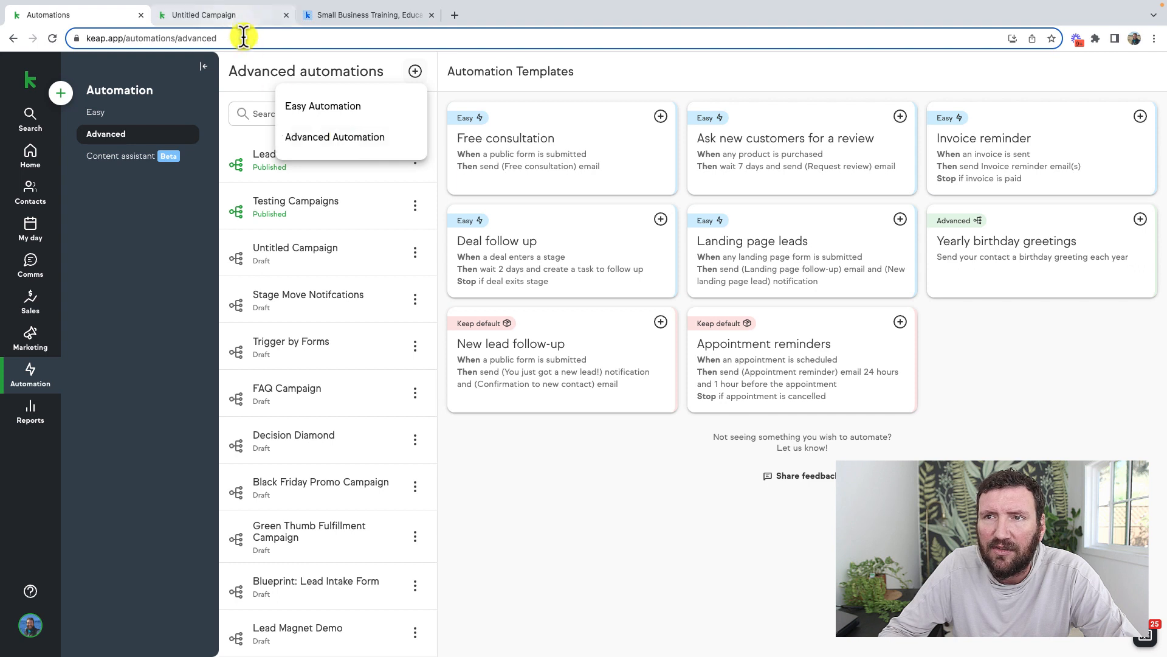
# Step: Return to the untitled campaign and name it "Training Session Counter"
pyautogui.click(231, 18)
pyautogui.write('Training Session Counter')
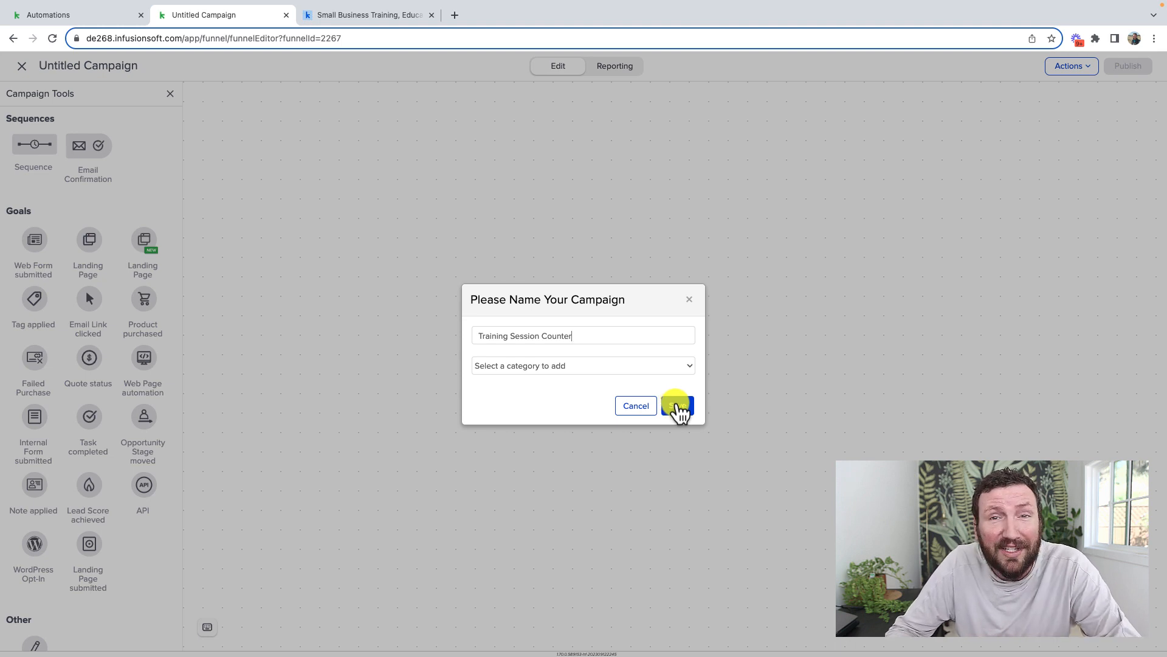
pyautogui.click(678, 407)
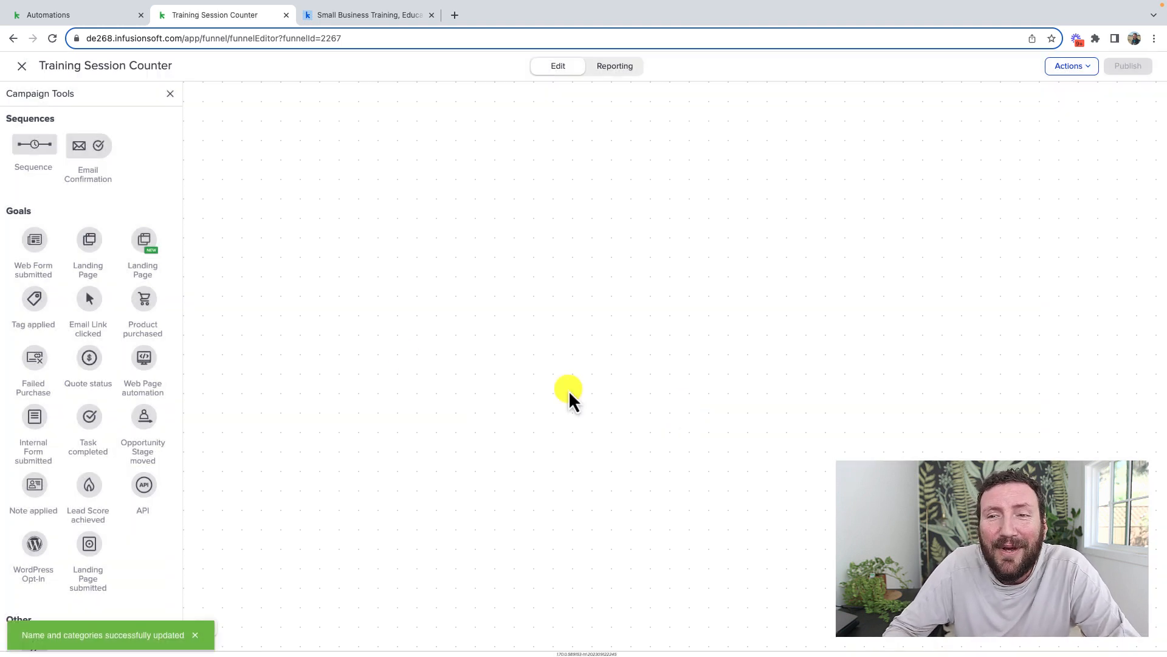
# Step: Add a product purchased goal named "Purchase 10 Pack" and set it to trigger on the product Training Sessions - 10 Pack
pyautogui.moveTo(144, 299); pyautogui.dragTo(297, 222)
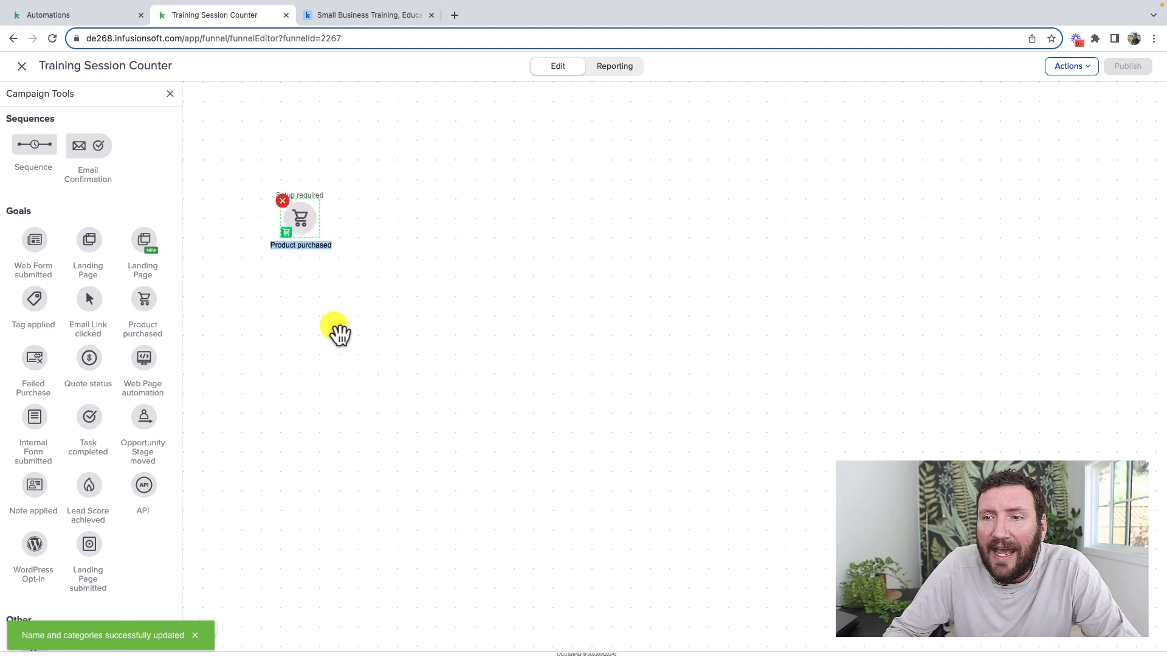
pyautogui.write('Purchased')
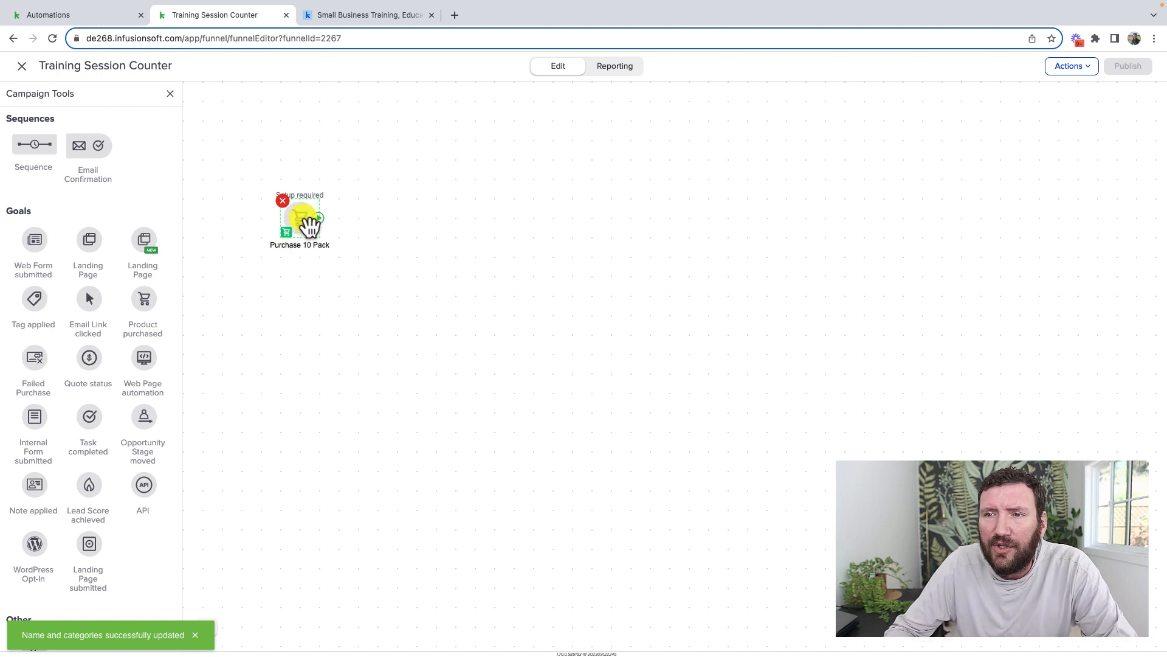
pyautogui.doubleClick(304, 221)
pyautogui.click(471, 359)
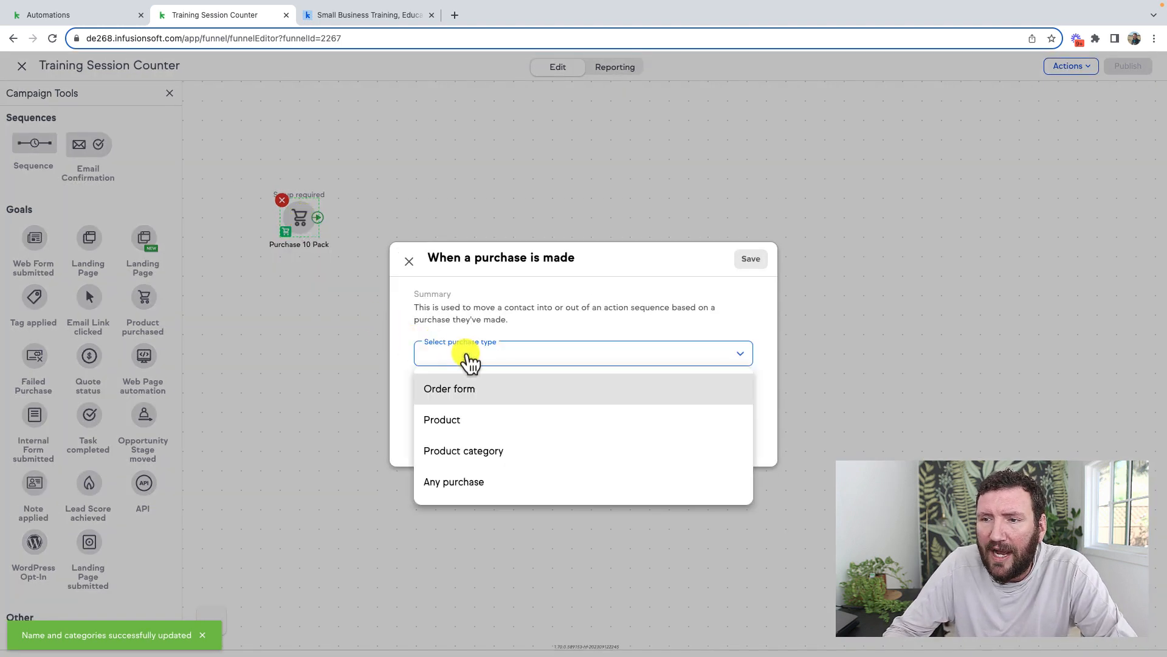
pyautogui.click(464, 418)
pyautogui.click(457, 373)
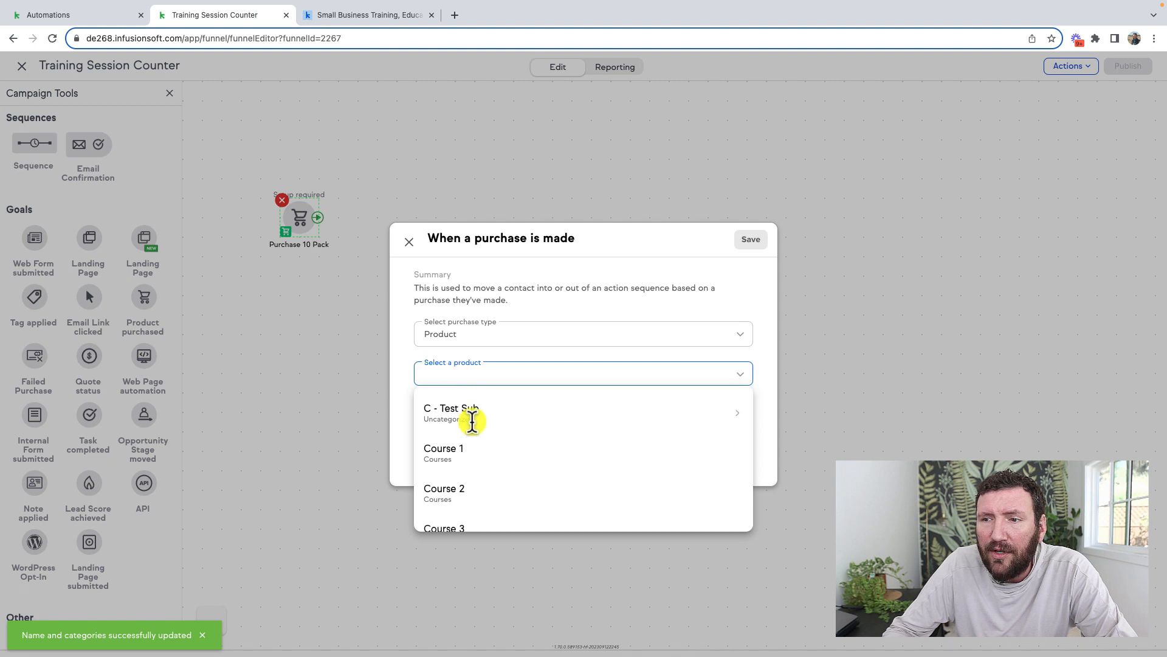
pyautogui.click(487, 466)
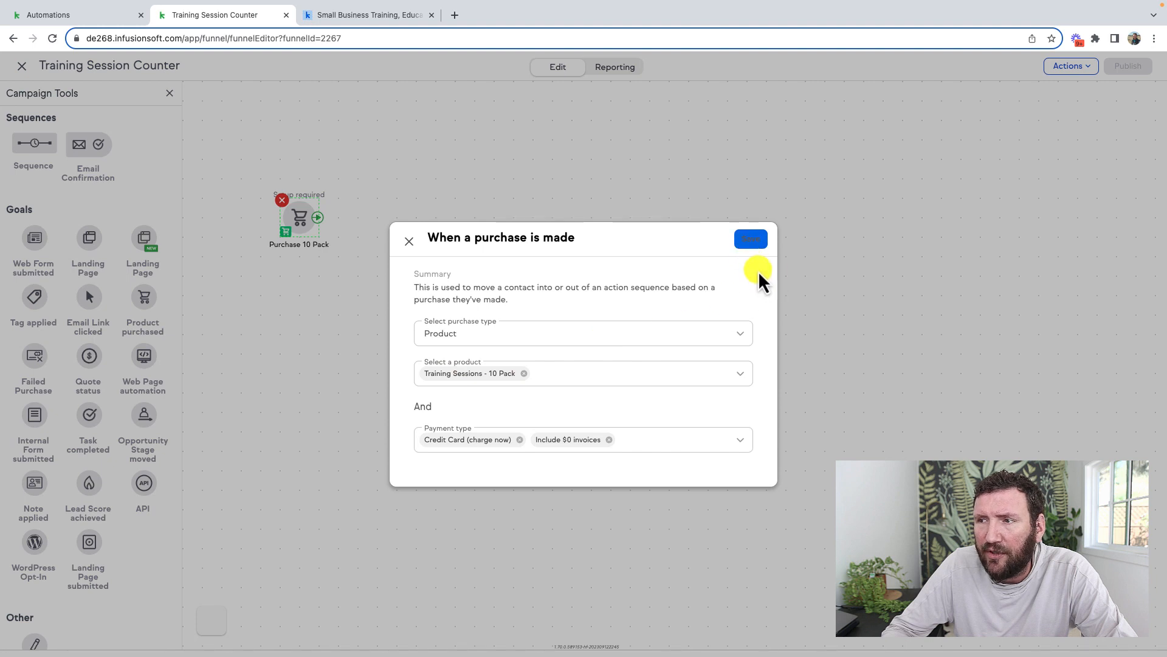
pyautogui.click(751, 239)
# Step: Add a sequence after the Purchase 10 Pack goal, connect the goal to it and name it "Add 10 to Field"
pyautogui.moveTo(34, 171); pyautogui.dragTo(409, 216)
pyautogui.moveTo(321, 230); pyautogui.dragTo(437, 223)
pyautogui.click(448, 247)
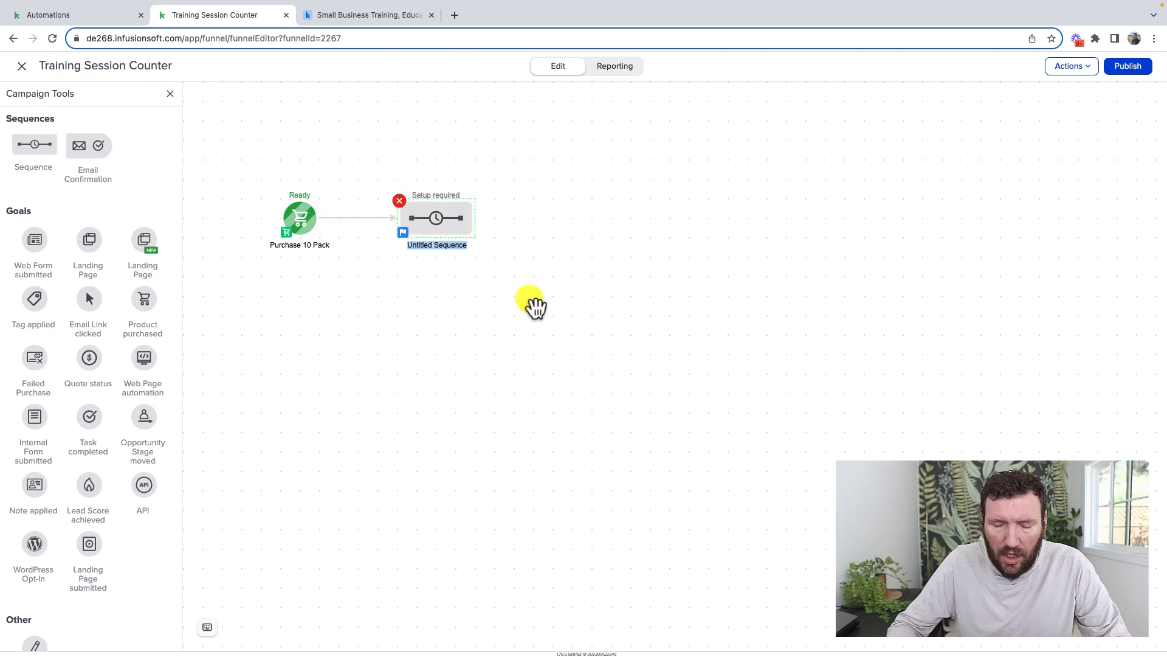
pyautogui.write('Add 10 to Field')
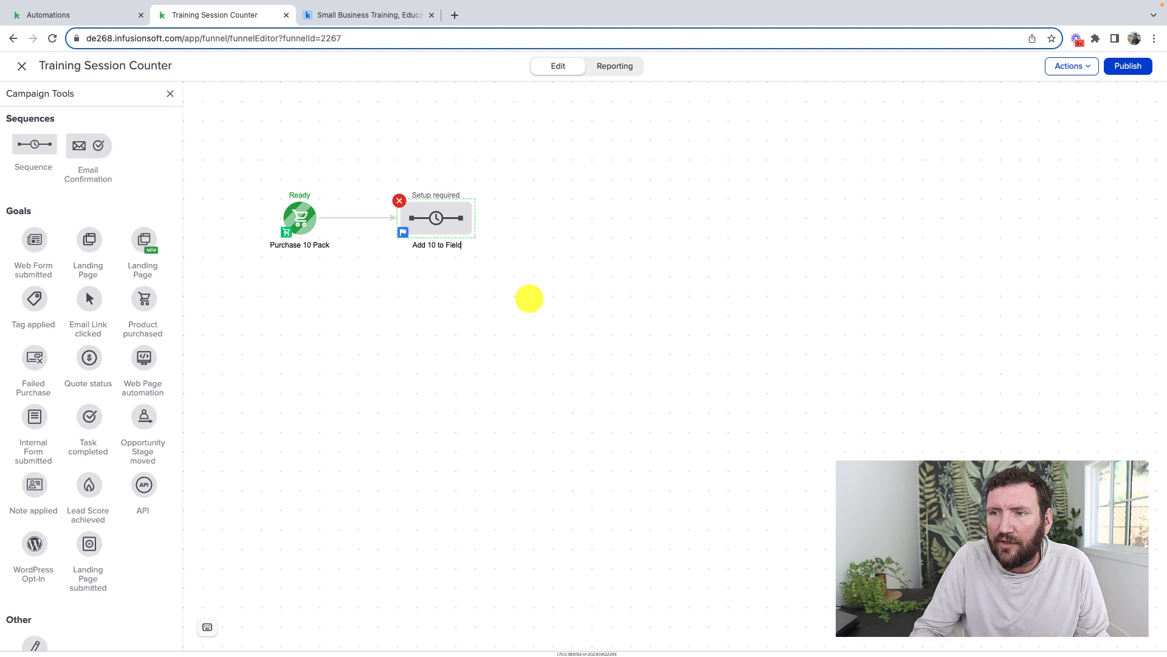
# Step: Open the Add 10 to Field sequence and add a Set Field Value action linked after Start
pyautogui.doubleClick(449, 226)
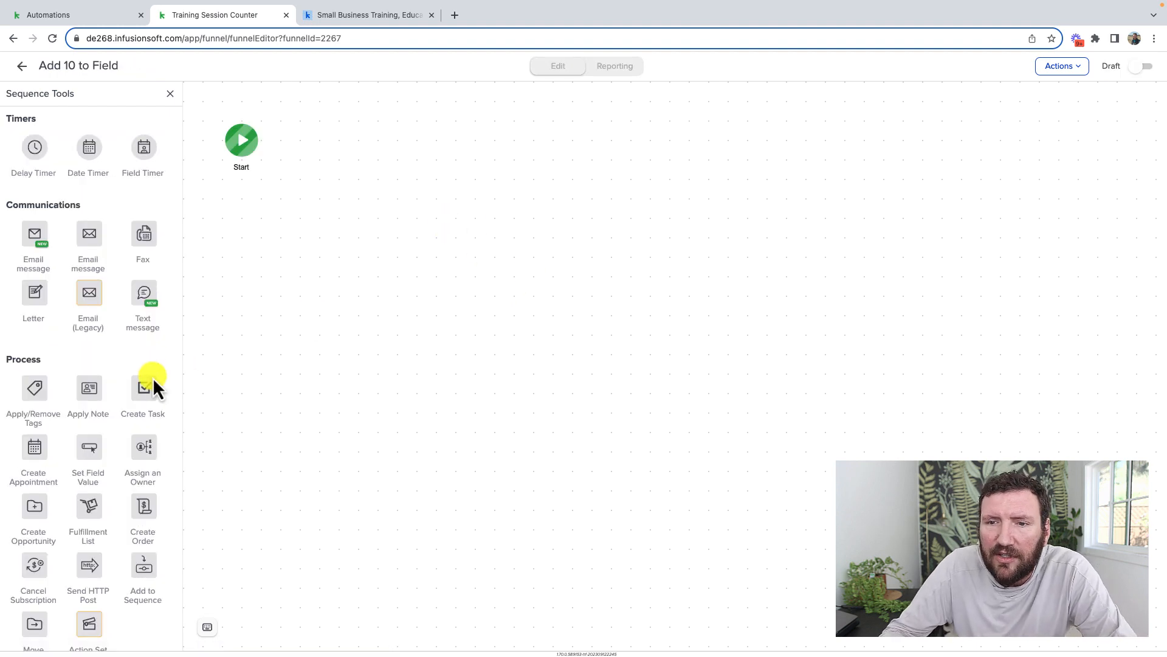
pyautogui.scroll(-2, 121, 394)
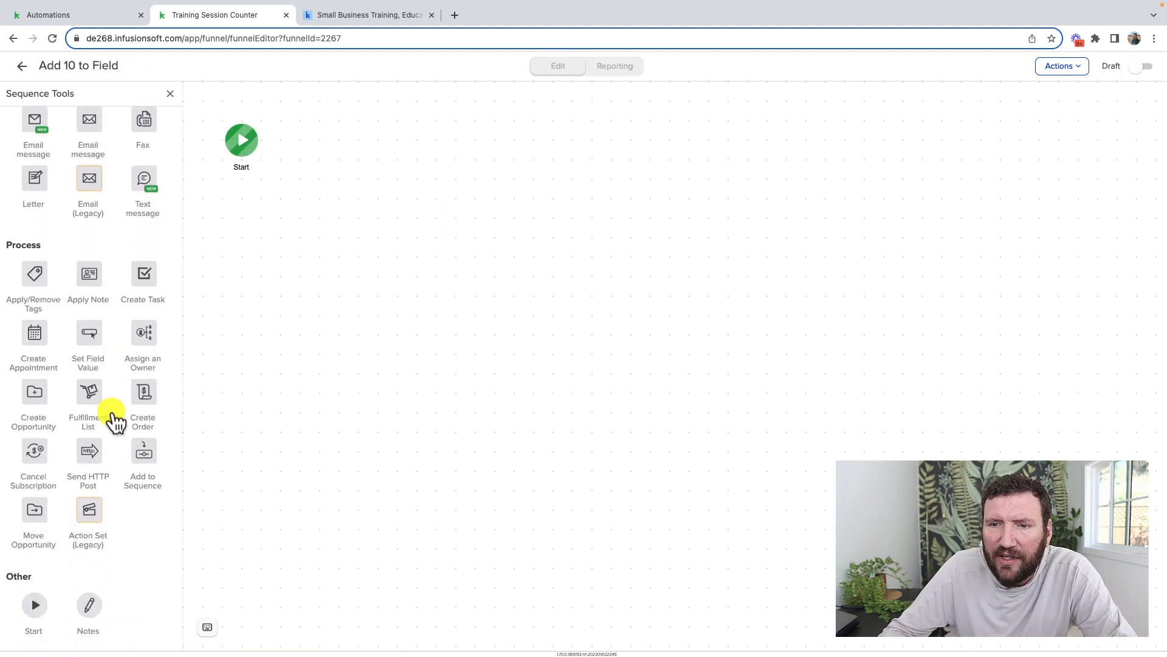
pyautogui.moveTo(89, 334); pyautogui.dragTo(332, 144)
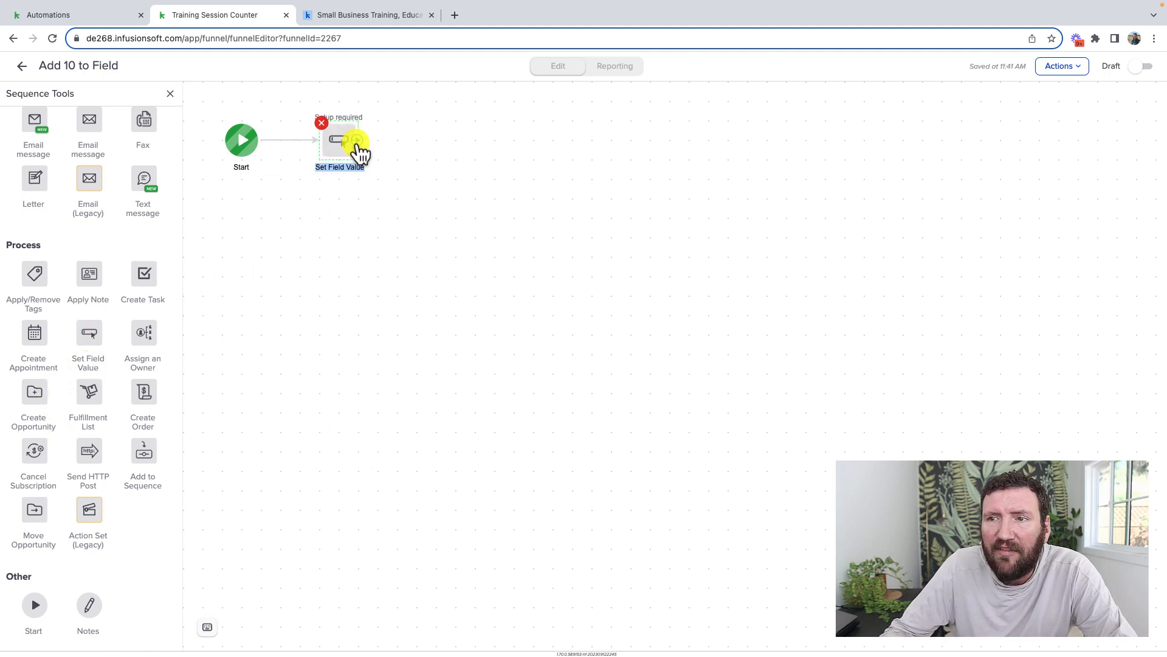
# Step: Configure the Set Field Value action after Start to use math on the Training Sessions field
pyautogui.click(341, 148)
pyautogui.click(456, 360)
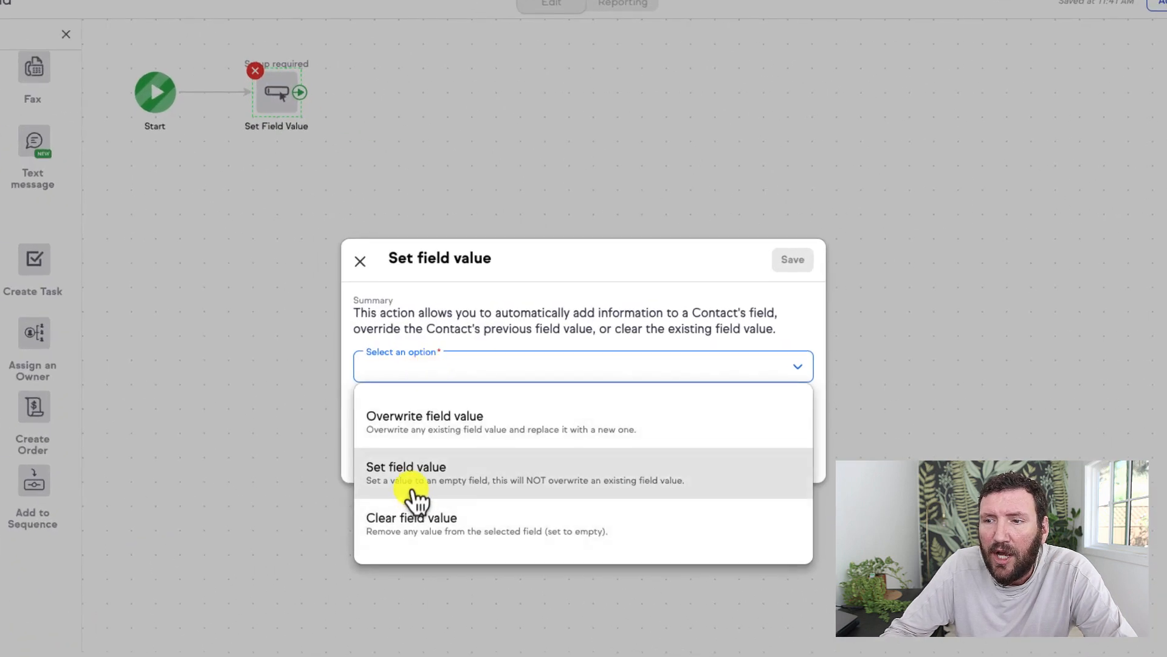
pyautogui.scroll(-1, 414, 499)
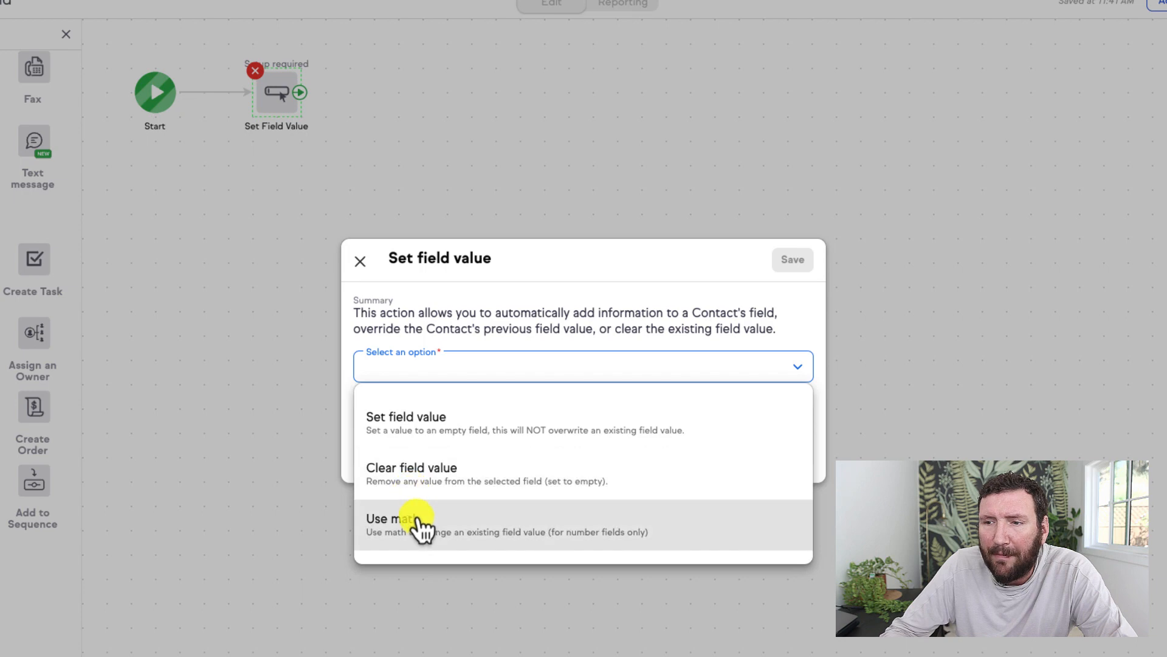
pyautogui.click(417, 521)
pyautogui.click(415, 393)
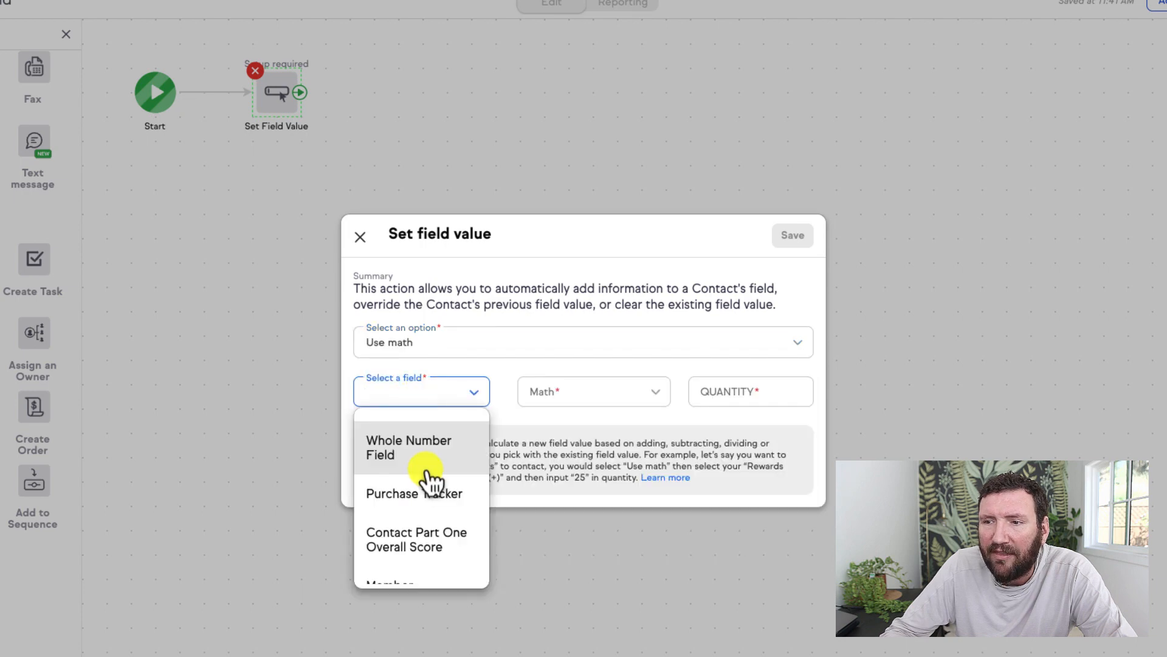
pyautogui.scroll(-3, 430, 482)
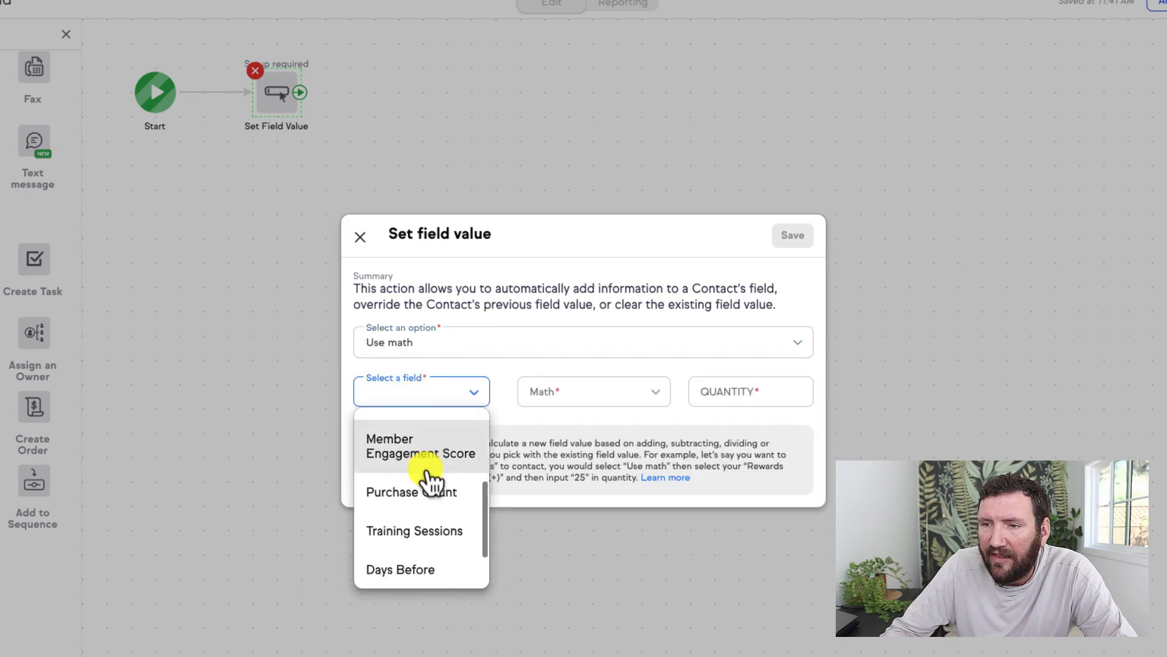
pyautogui.click(427, 524)
# Step: Set the math operation to Add (+) with a quantity of 10 and save the action
pyautogui.click(598, 395)
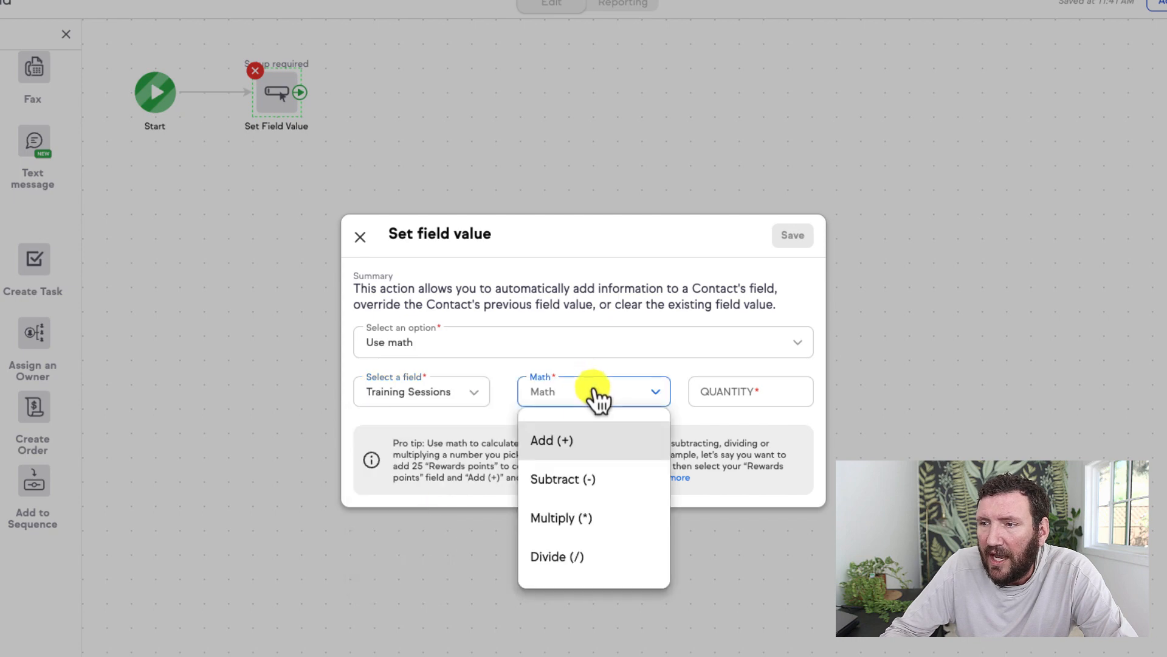
pyautogui.click(574, 445)
pyautogui.click(718, 392)
pyautogui.write('10')
pyautogui.click(709, 448)
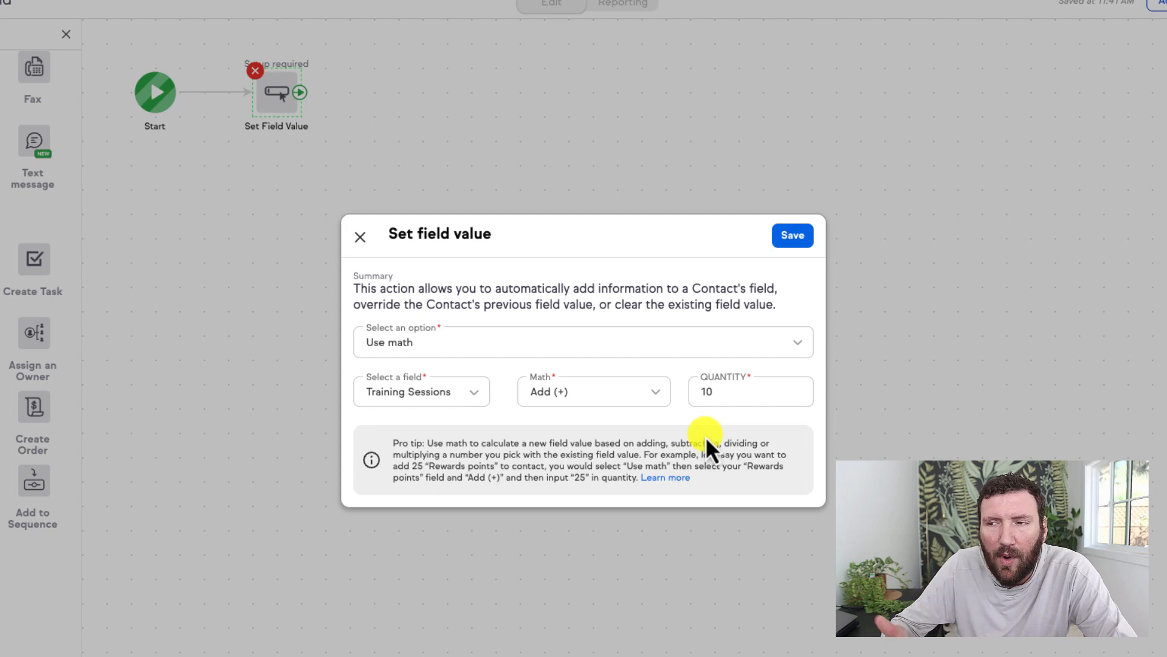
pyautogui.click(790, 237)
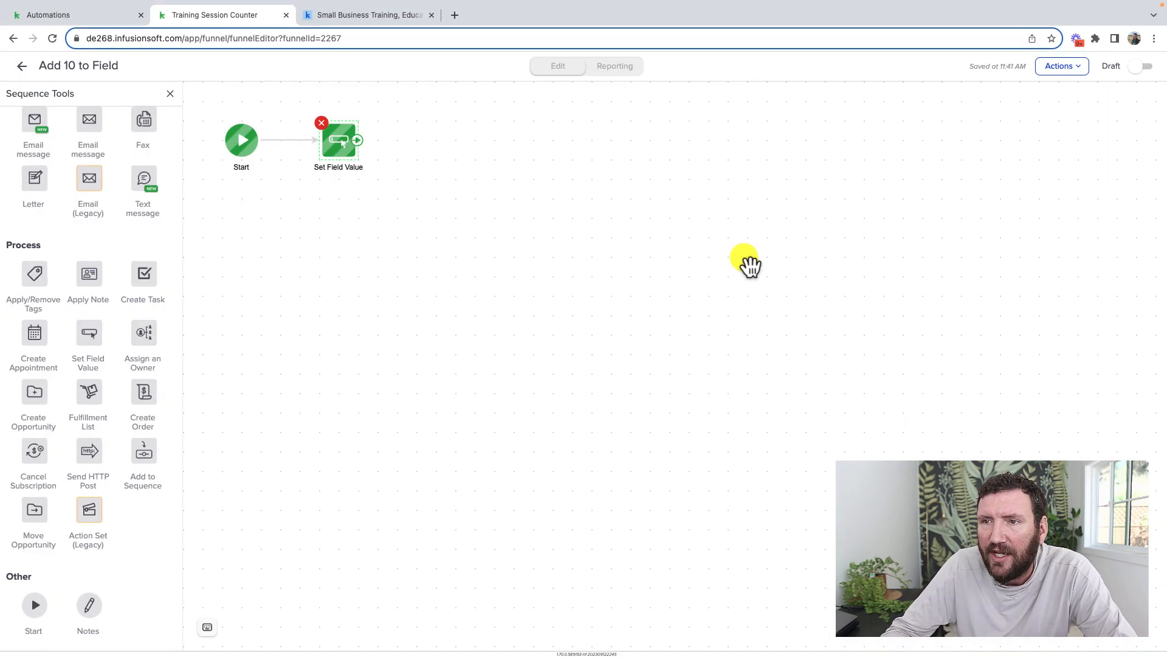
# Step: Mark the Add 10 to Field sequence as ready and return to the campaign canvas
pyautogui.click(1140, 67)
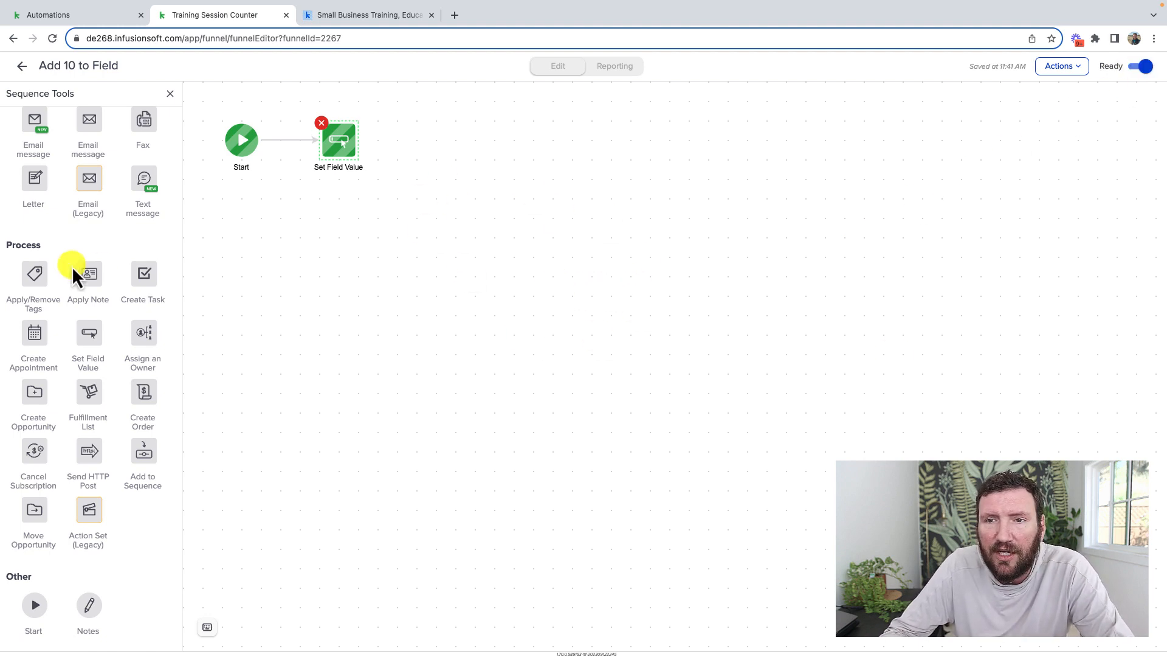
pyautogui.scroll(3, 91, 277)
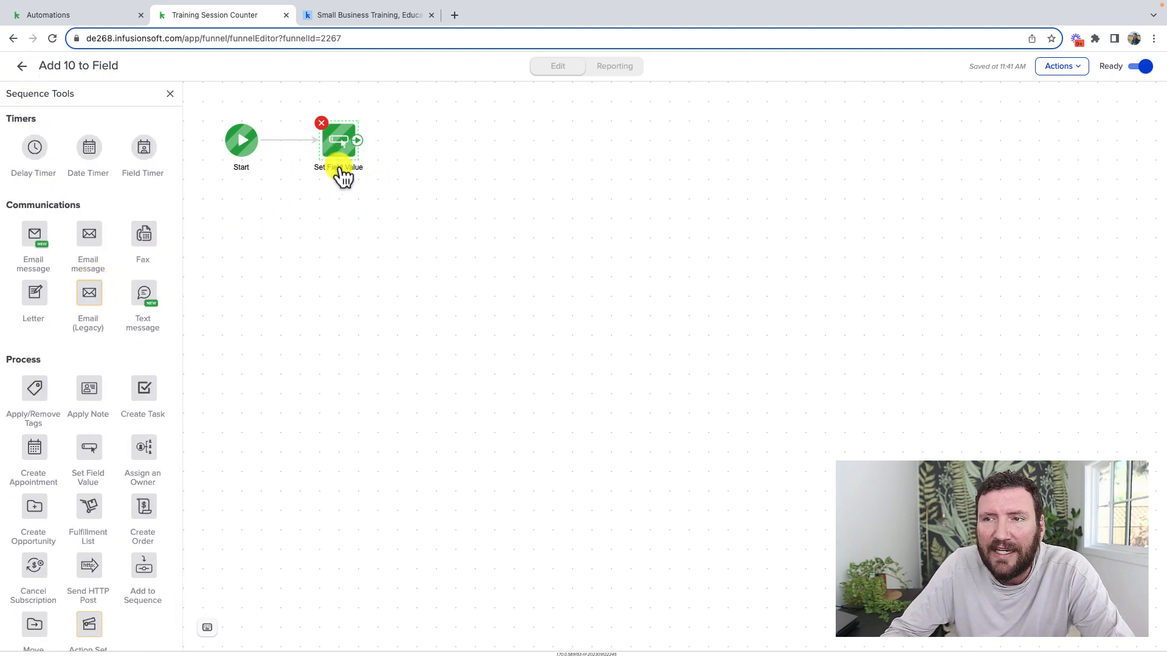
pyautogui.click(23, 66)
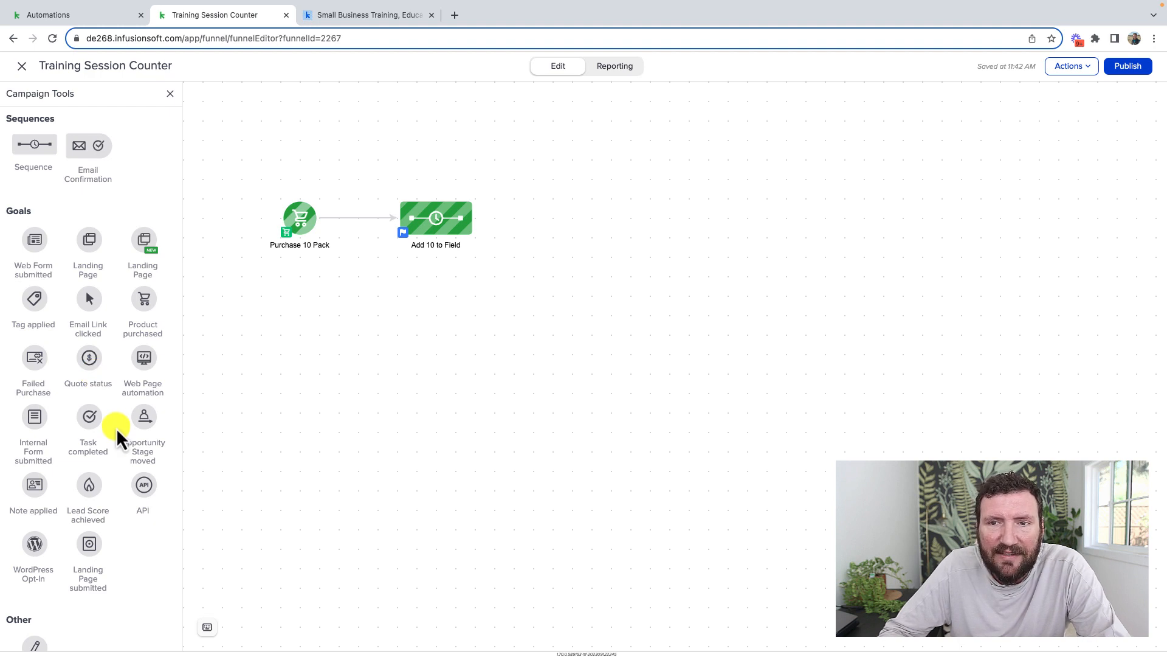
pyautogui.moveTo(35, 485); pyautogui.dragTo(297, 325)
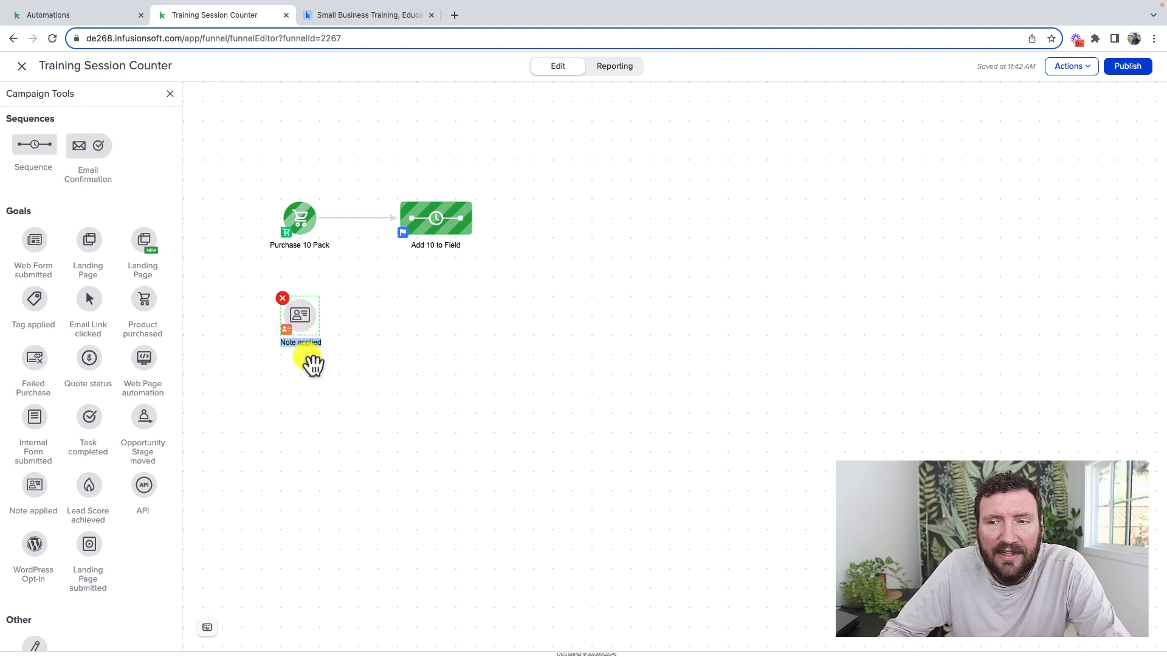
pyautogui.click(283, 298)
pyautogui.moveTo(36, 417); pyautogui.dragTo(296, 336)
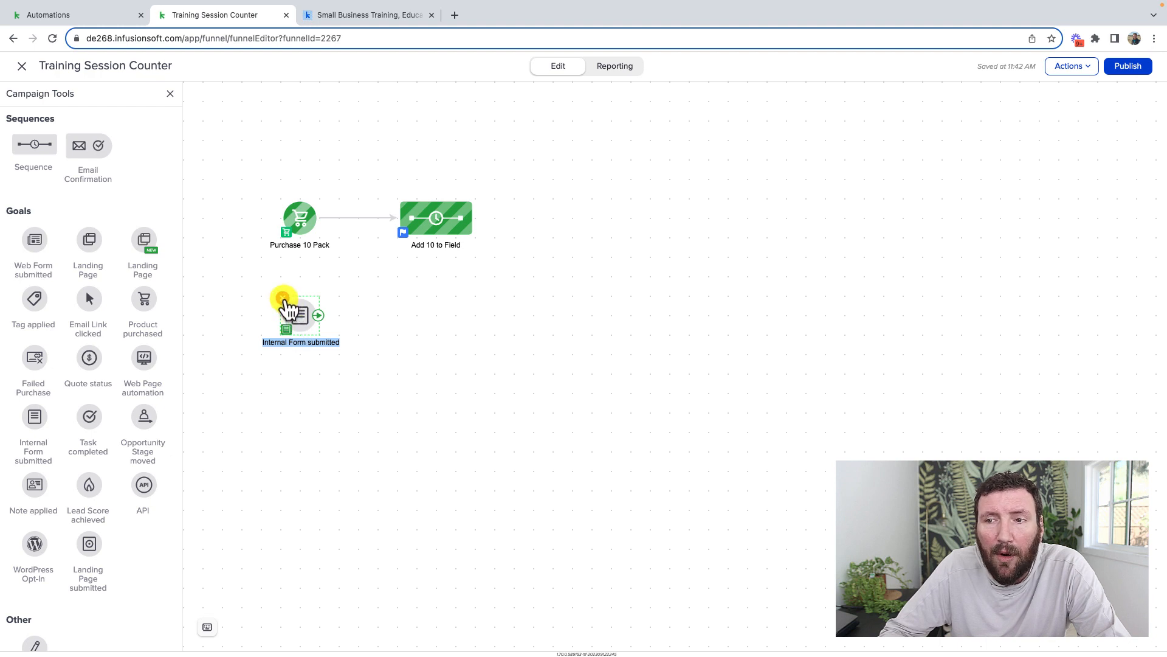
pyautogui.click(283, 298)
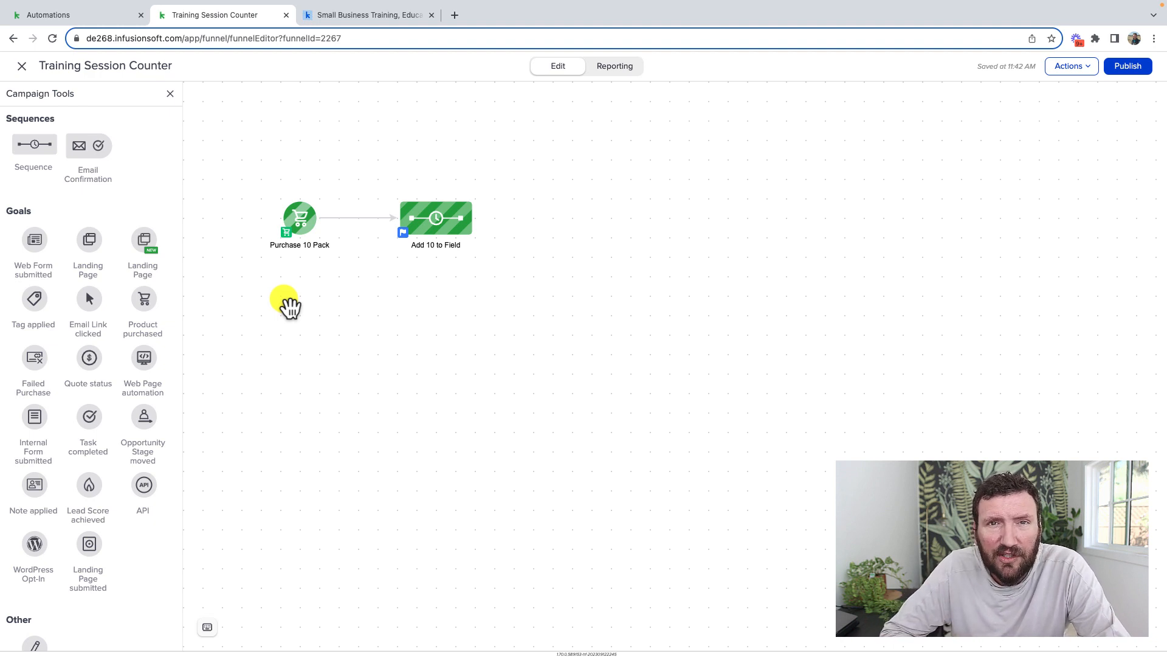
# Step: Below Purchase 10 Pack, add an API goal named "Used a Session" and connect it to a new sequence
pyautogui.moveTo(135, 486); pyautogui.dragTo(287, 295)
pyautogui.moveTo(292, 298); pyautogui.dragTo(293, 300)
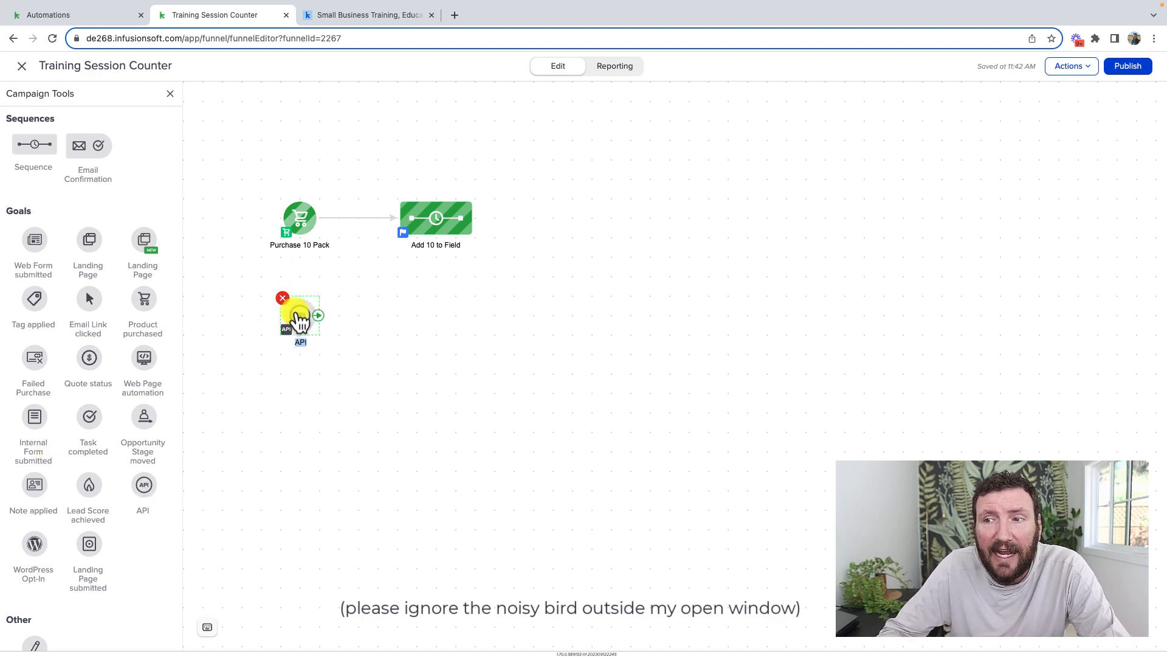
pyautogui.moveTo(31, 160); pyautogui.dragTo(417, 318)
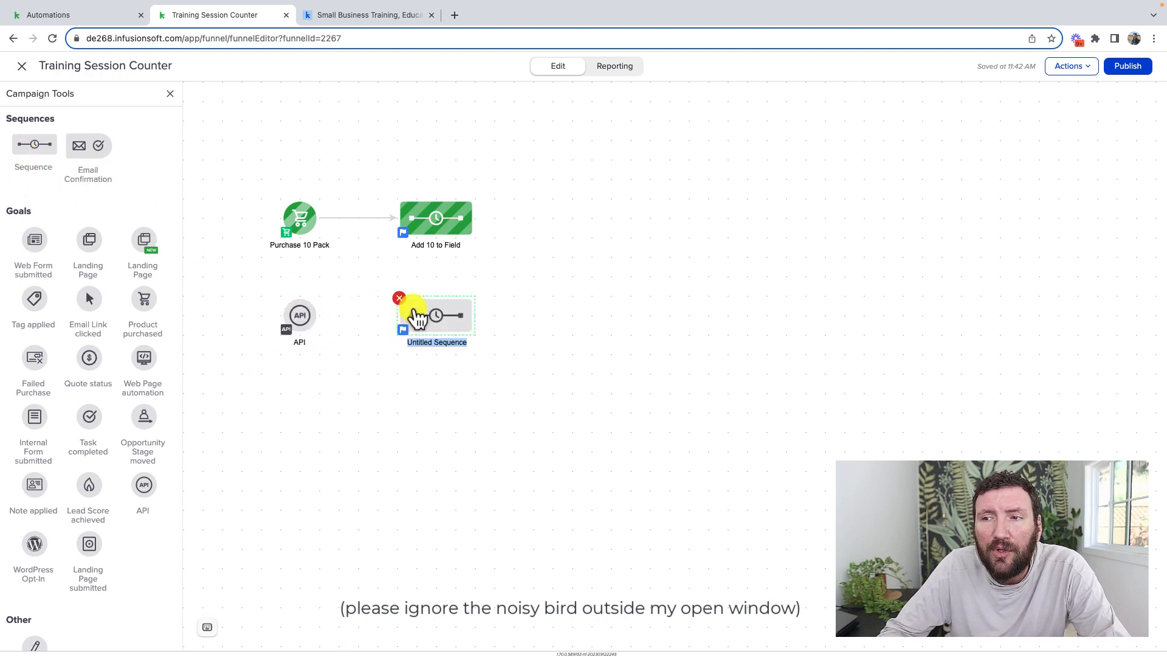
pyautogui.moveTo(329, 317); pyautogui.dragTo(429, 317)
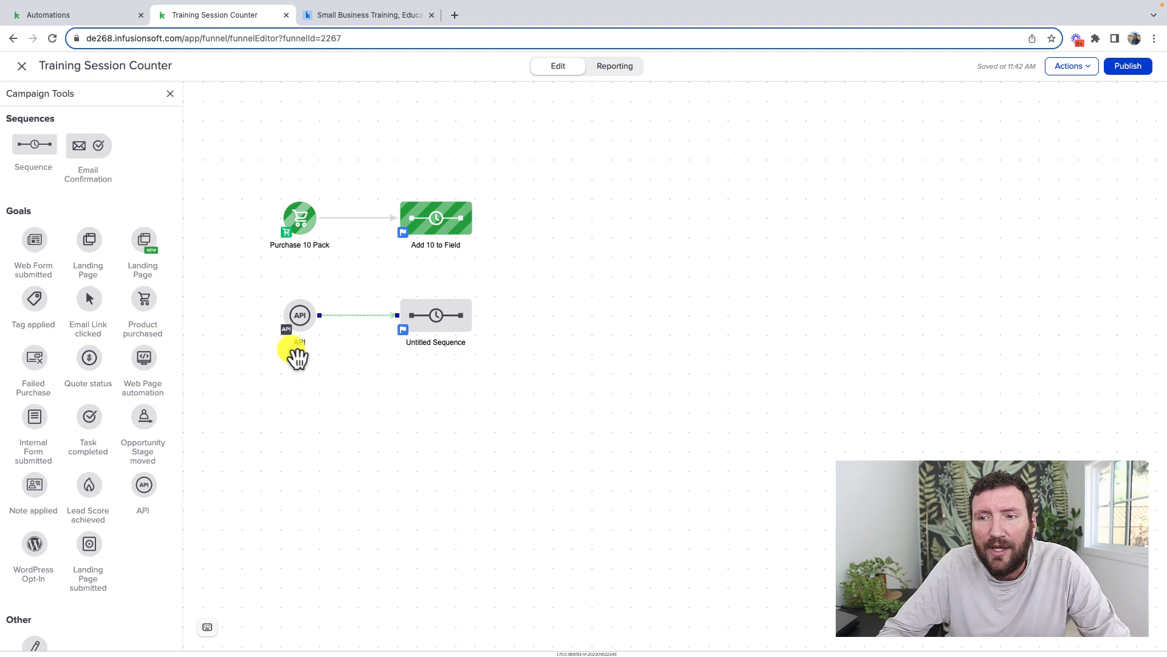
pyautogui.click(302, 345)
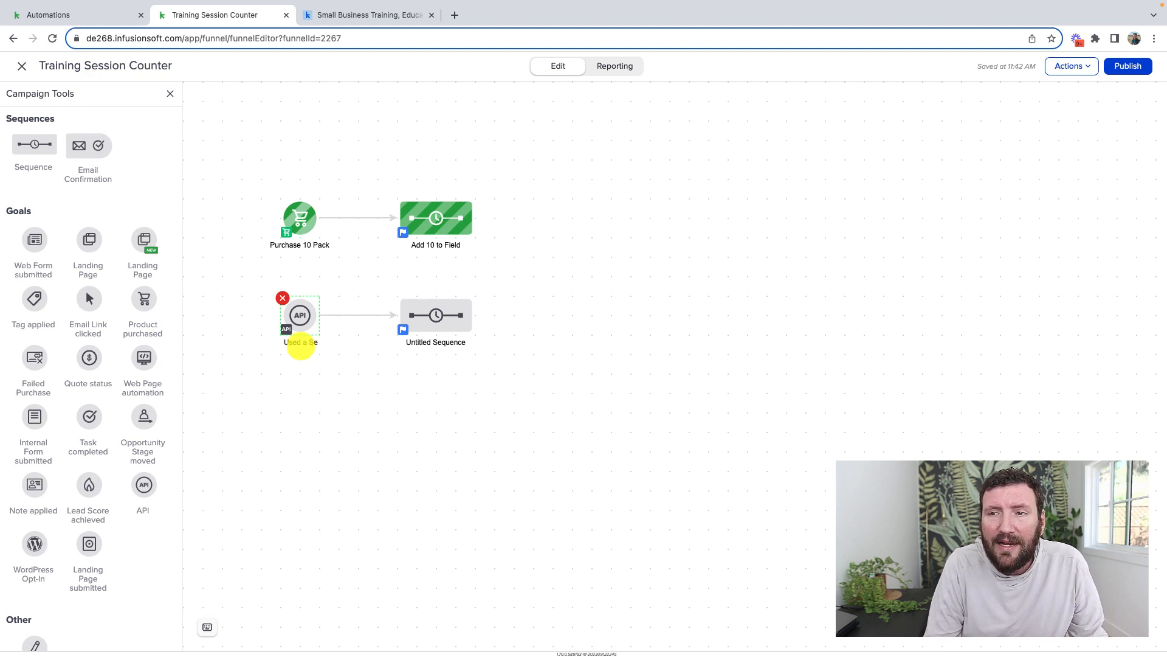
# Step: In the untitled sequence, add a Set Field Value action after Start that uses math on the Training Sessions field
pyautogui.doubleClick(425, 321)
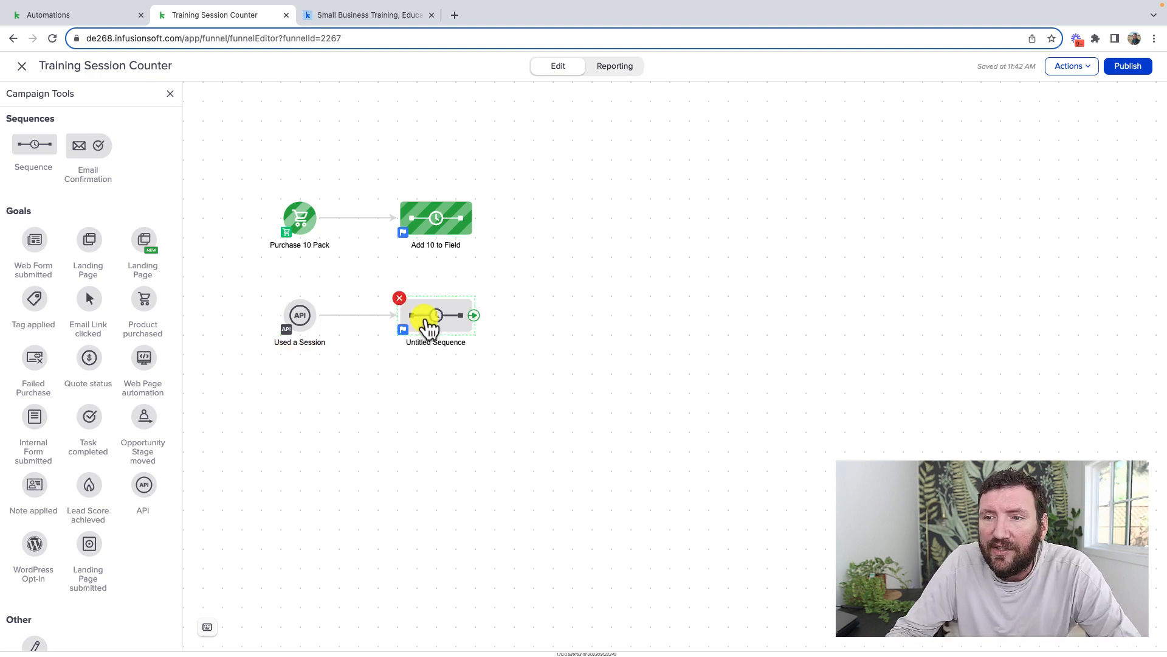
pyautogui.moveTo(89, 448); pyautogui.dragTo(321, 148)
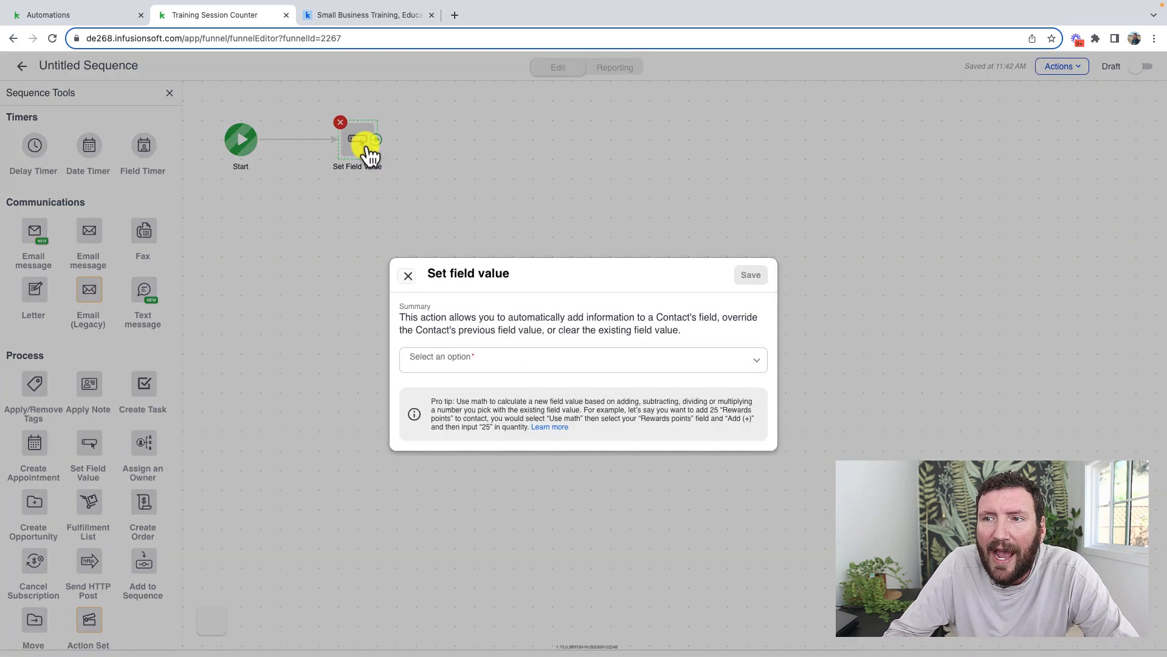
pyautogui.click(448, 360)
pyautogui.scroll(-2, 479, 490)
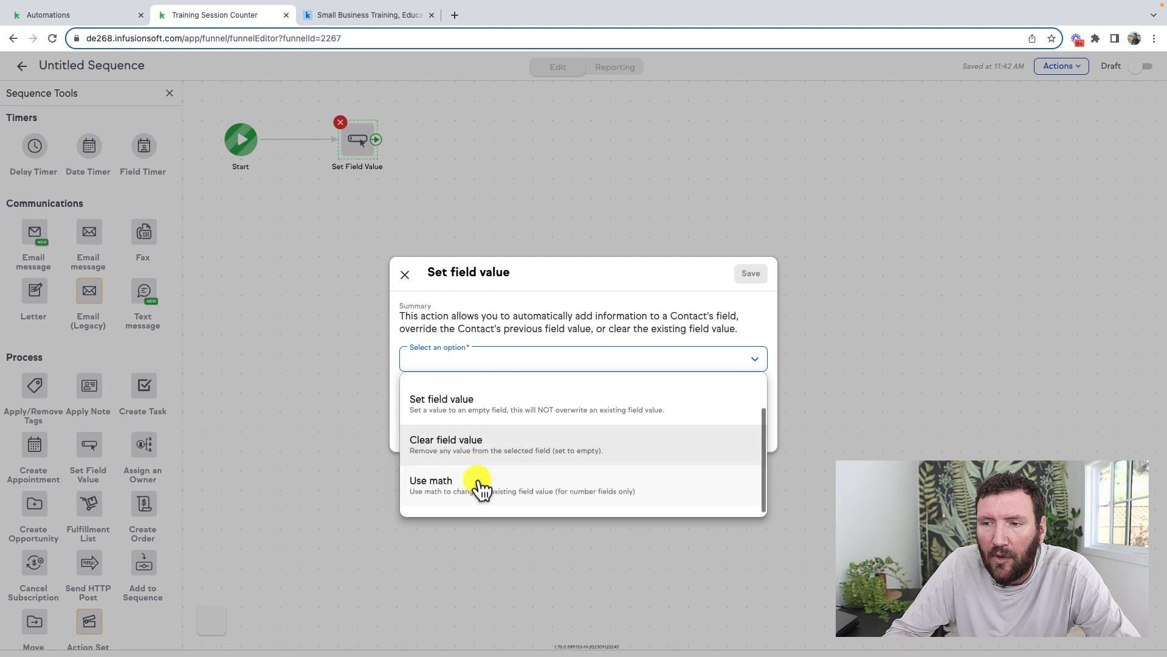
pyautogui.click(479, 490)
pyautogui.click(463, 377)
pyautogui.scroll(-5, 475, 471)
pyautogui.click(469, 450)
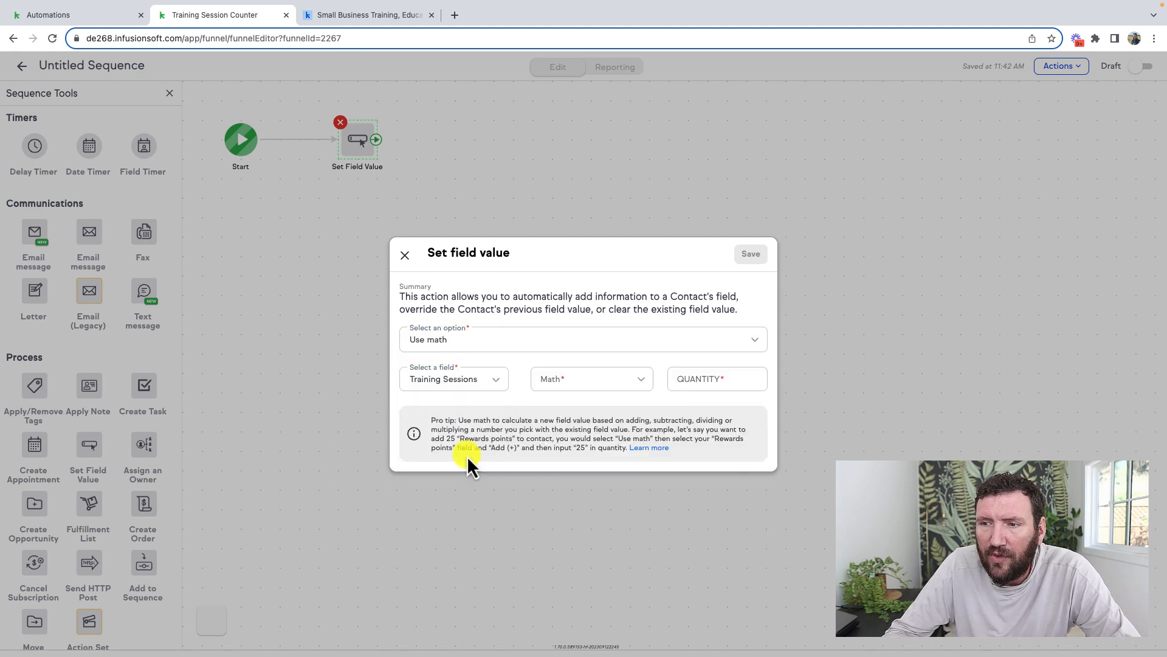
# Step: Set the math operation to Subtract (-) with a quantity of 1 and save the action
pyautogui.click(582, 384)
pyautogui.click(578, 448)
pyautogui.click(693, 379)
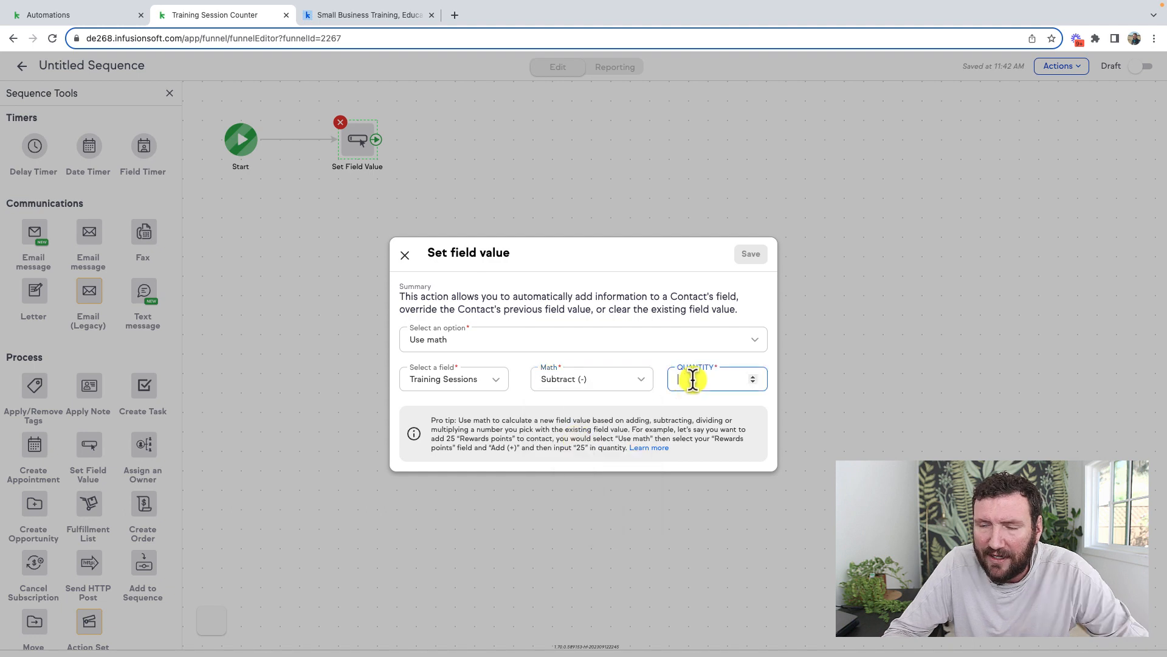
pyautogui.write('1')
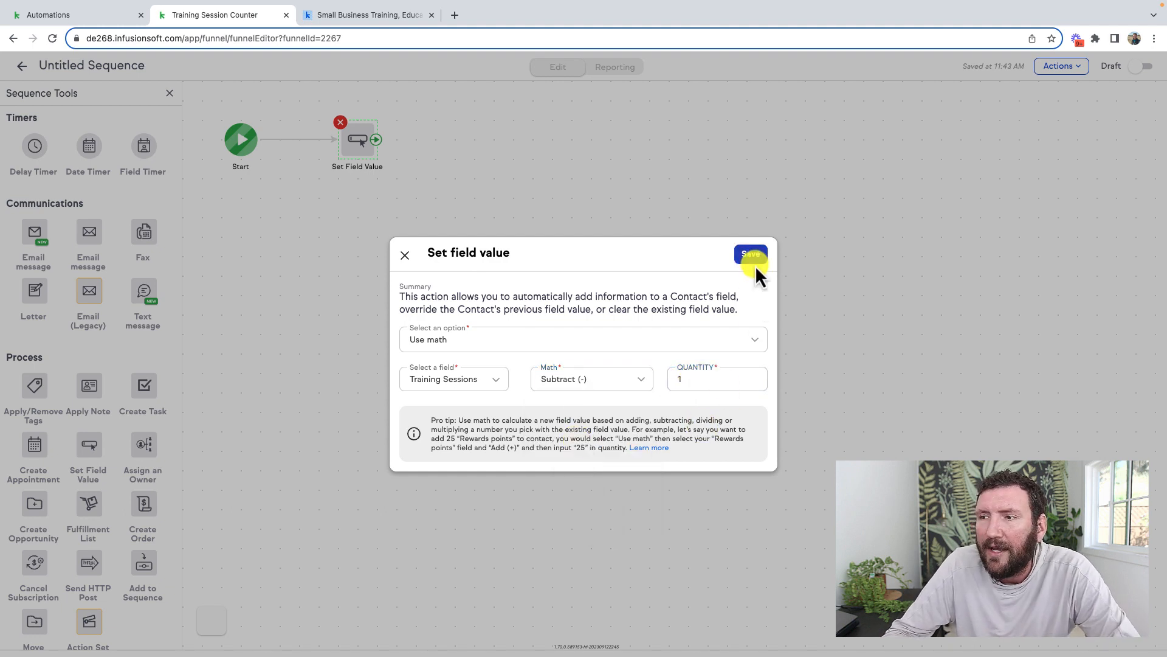
pyautogui.click(750, 254)
# Step: Mark the untitled sequence as ready and rename it "Subtract One" on the campaign canvas
pyautogui.click(1138, 68)
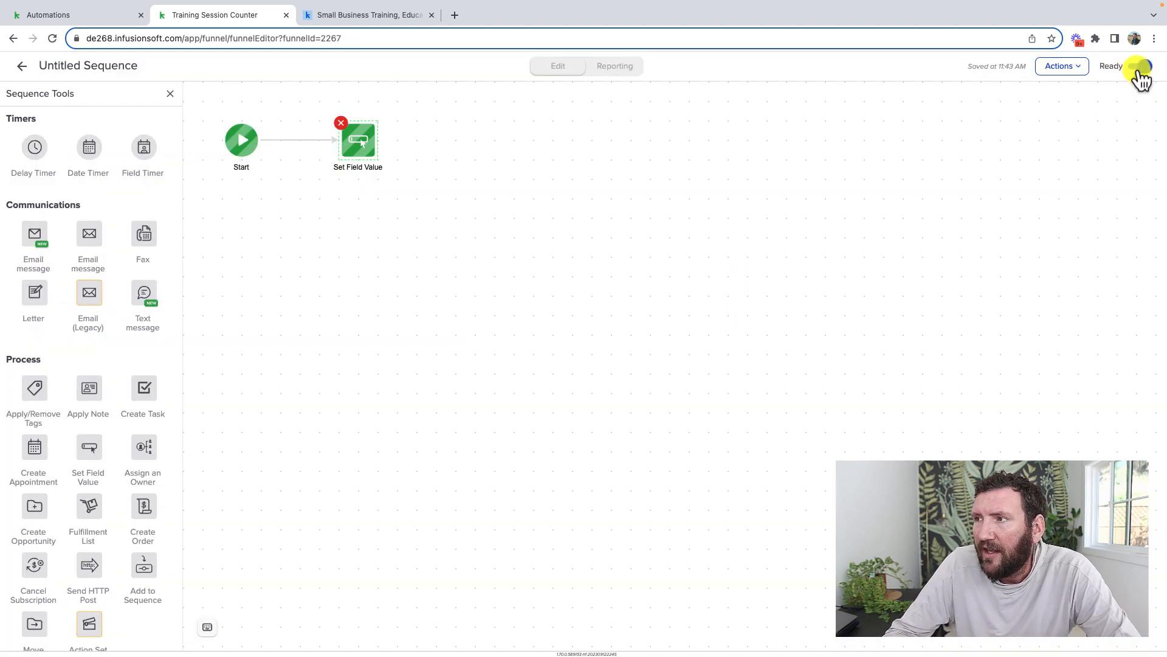
pyautogui.click(23, 68)
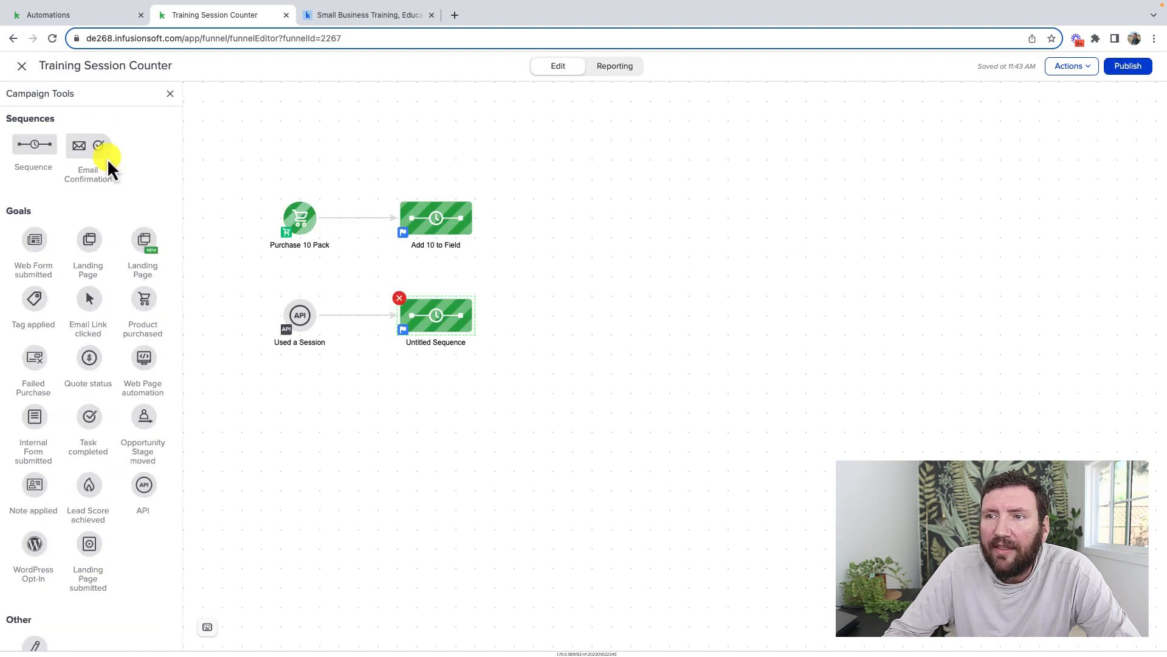
pyautogui.click(447, 344)
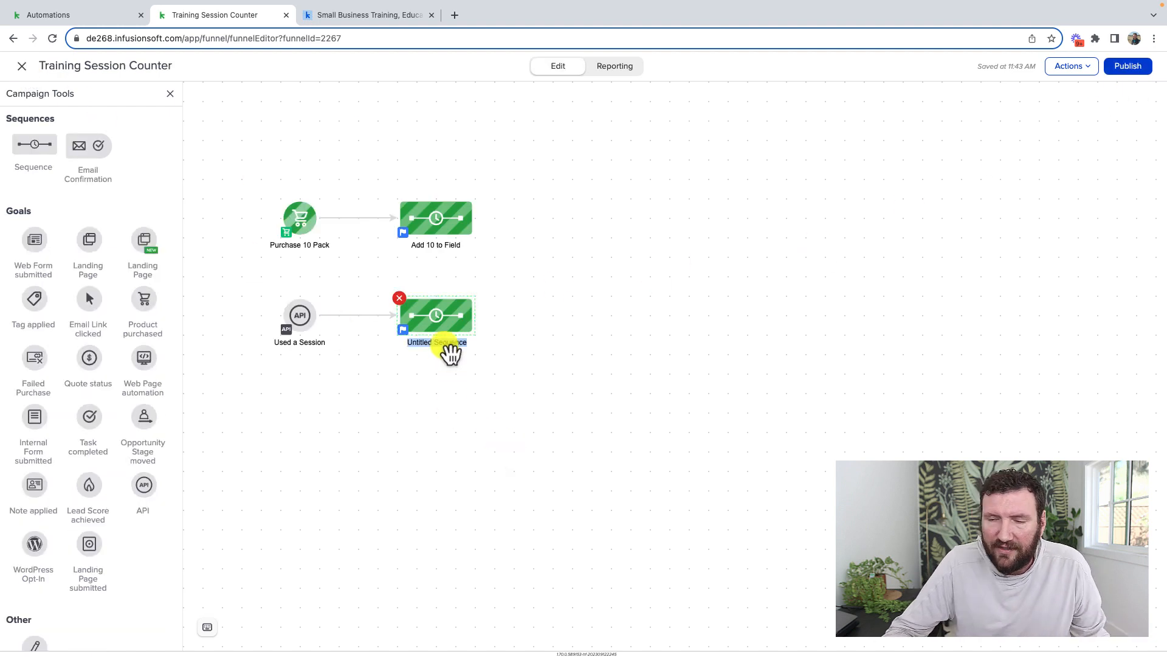
pyautogui.write('Subtract One')
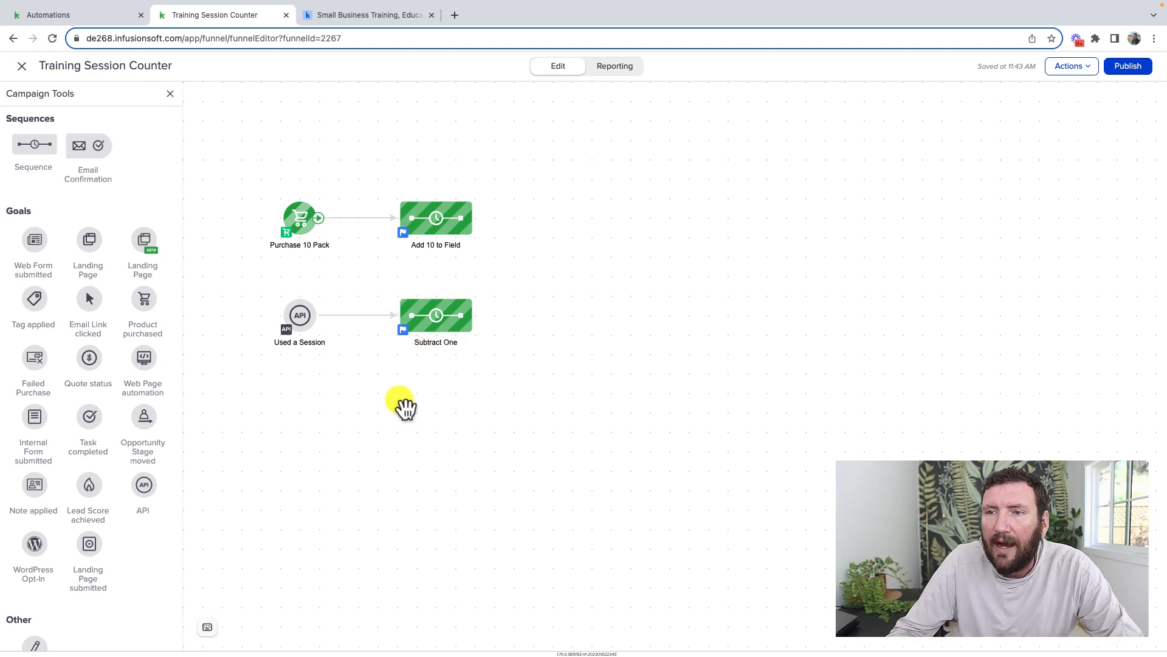
pyautogui.moveTo(274, 190); pyautogui.dragTo(368, 293)
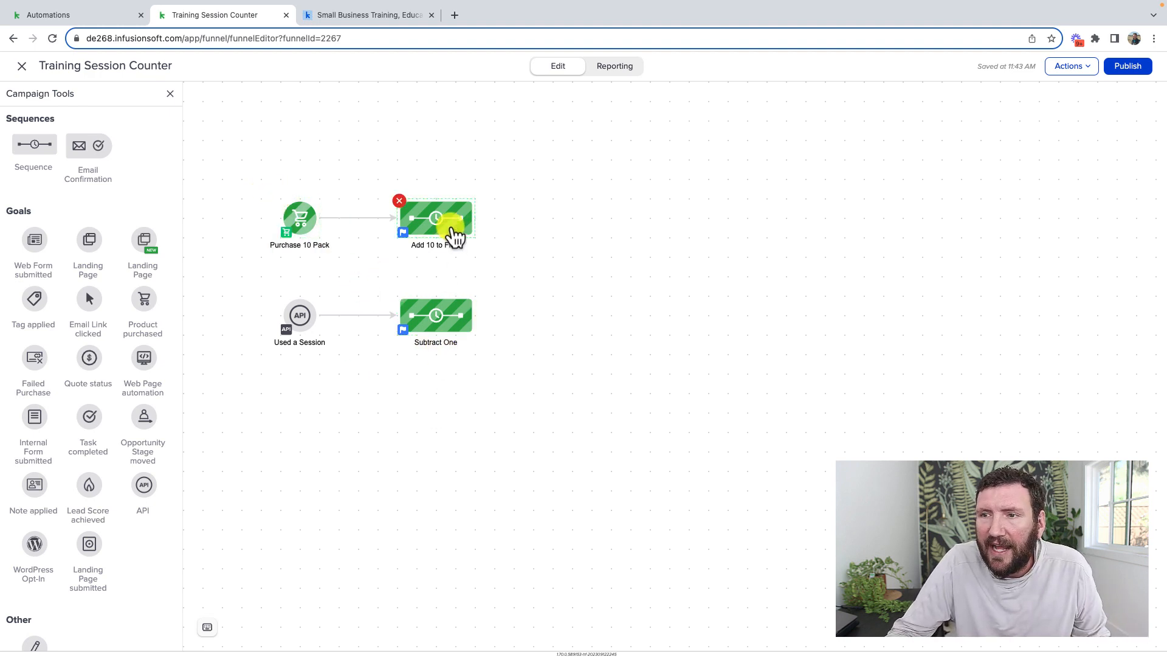
pyautogui.moveTo(240, 281); pyautogui.dragTo(338, 380)
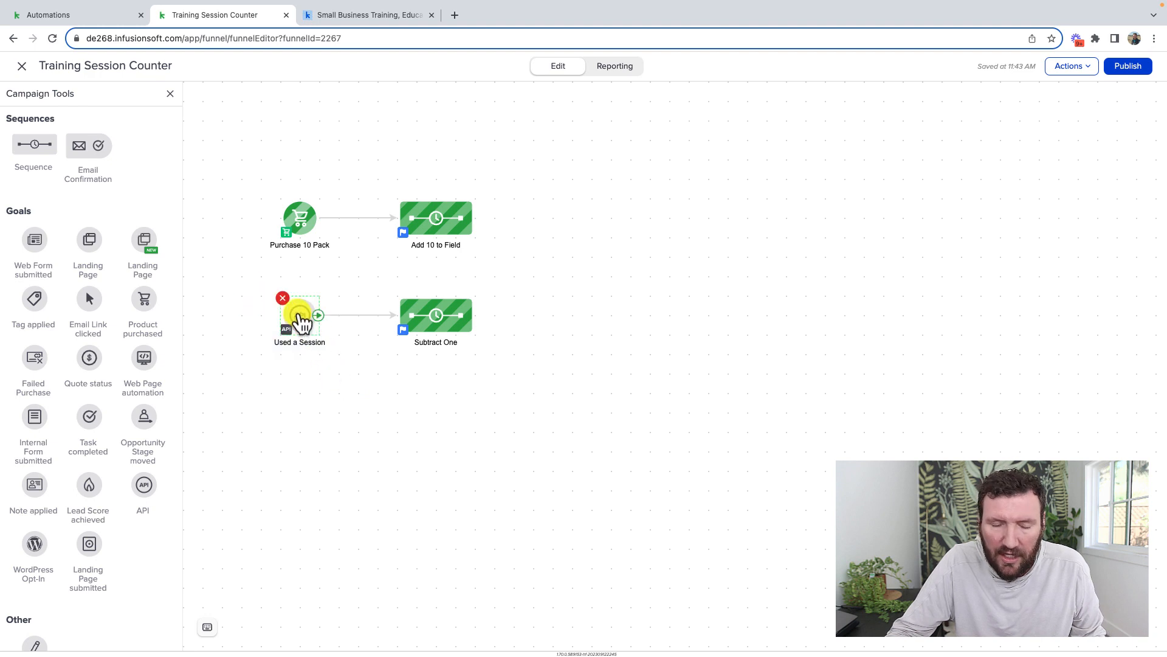
pyautogui.click(309, 378)
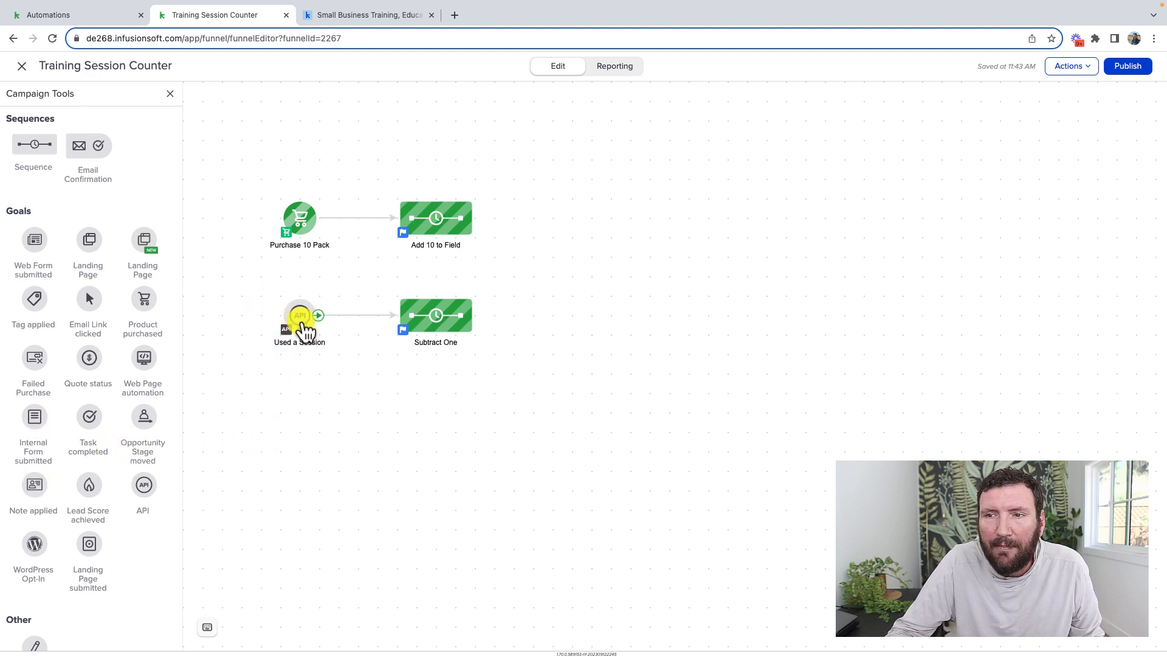
pyautogui.moveTo(485, 373); pyautogui.dragTo(380, 277)
pyautogui.click(605, 357)
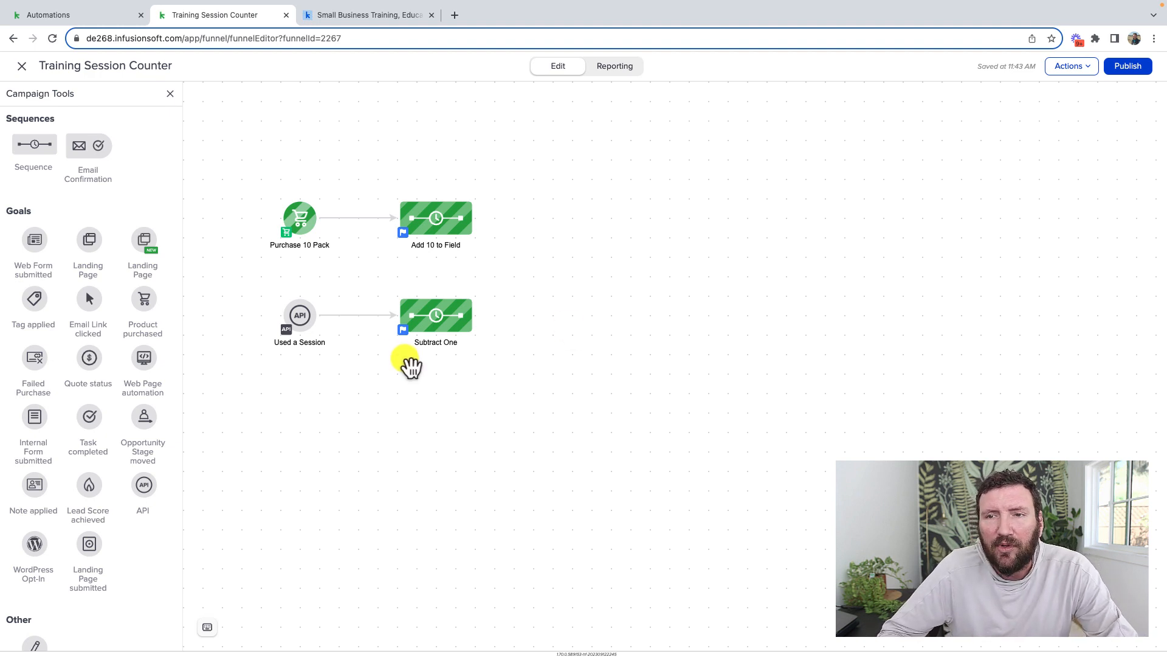
# Step: Add another sequence below Subtract One and connect the Used a Session goal to it
pyautogui.moveTo(49, 148); pyautogui.dragTo(417, 395)
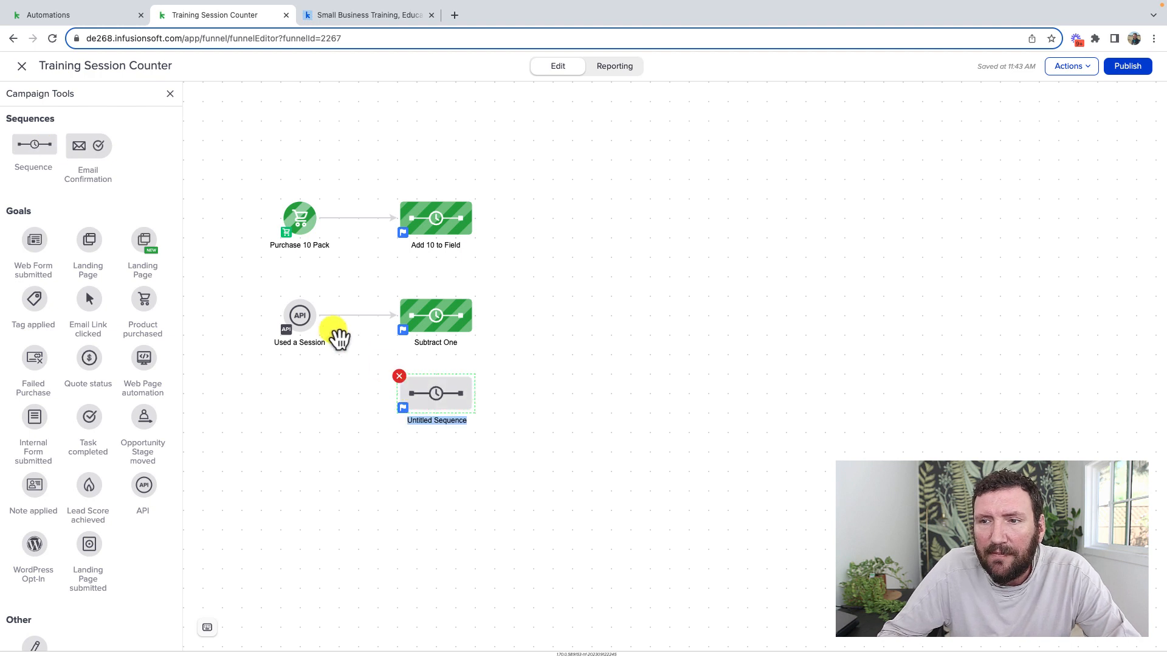
pyautogui.moveTo(317, 323); pyautogui.dragTo(497, 394)
pyautogui.click(433, 333)
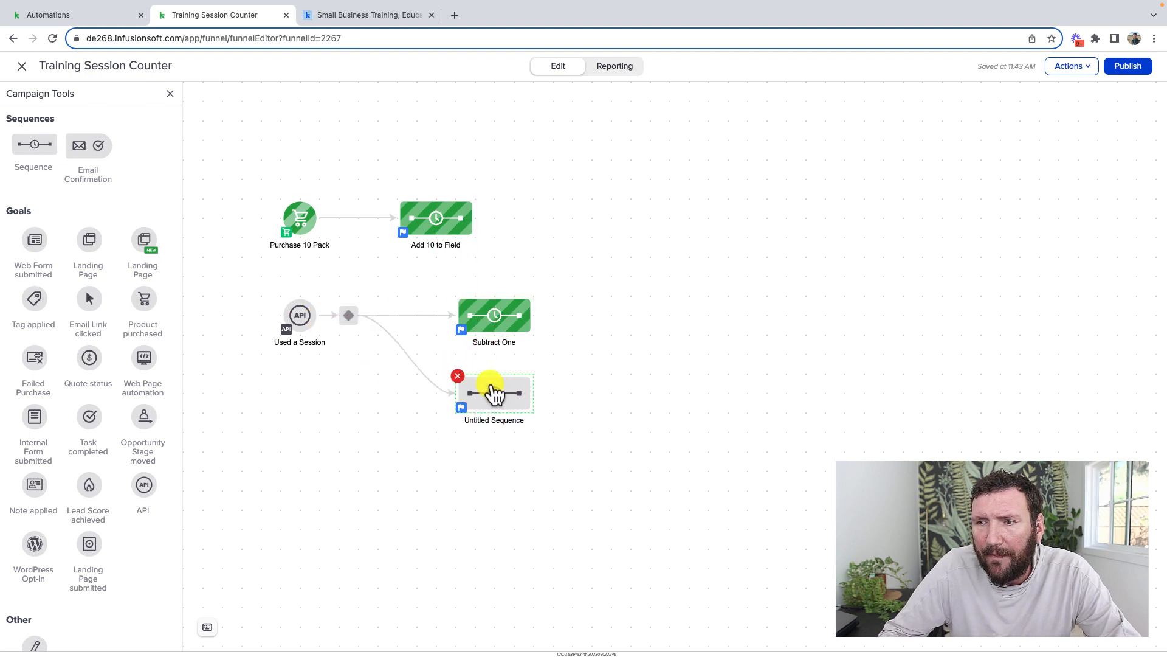
# Step: In the decision diamond after Used a Session, add a contact-based rule for the Untitled Sequence
pyautogui.doubleClick(349, 315)
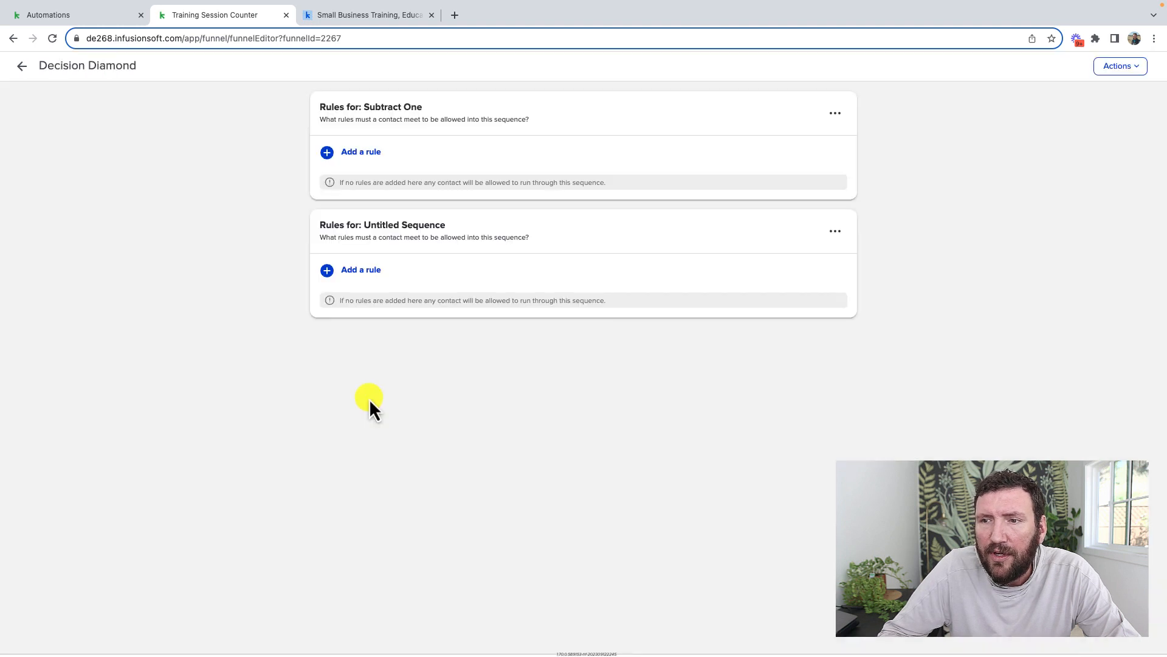
pyautogui.click(371, 270)
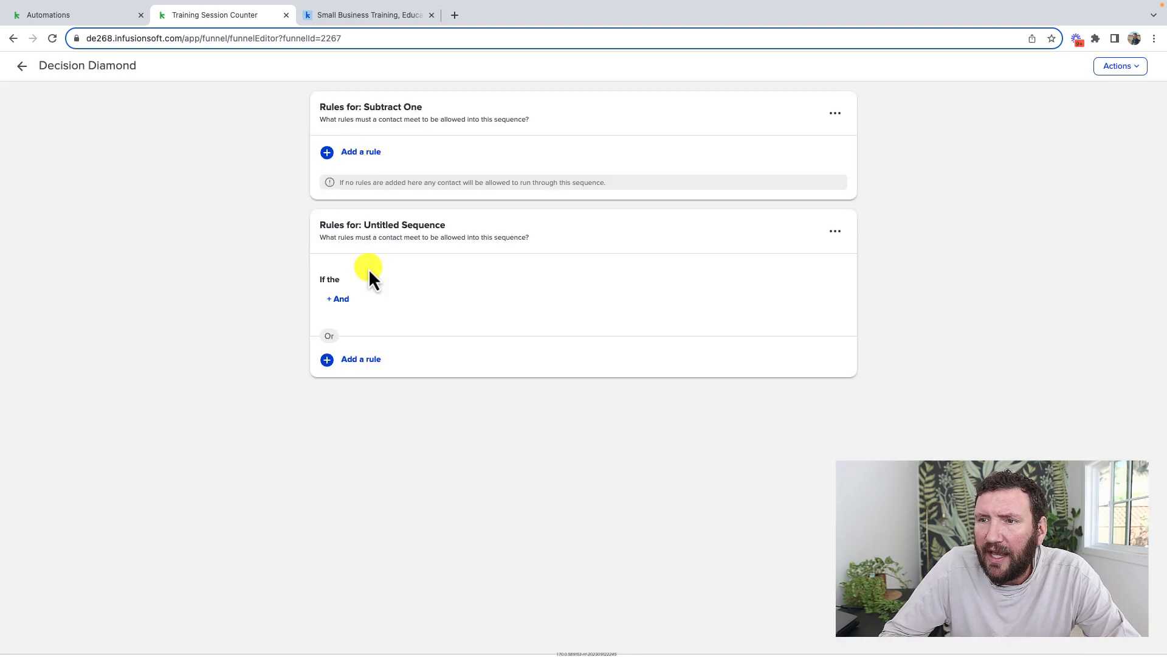
pyautogui.click(392, 284)
pyautogui.click(399, 301)
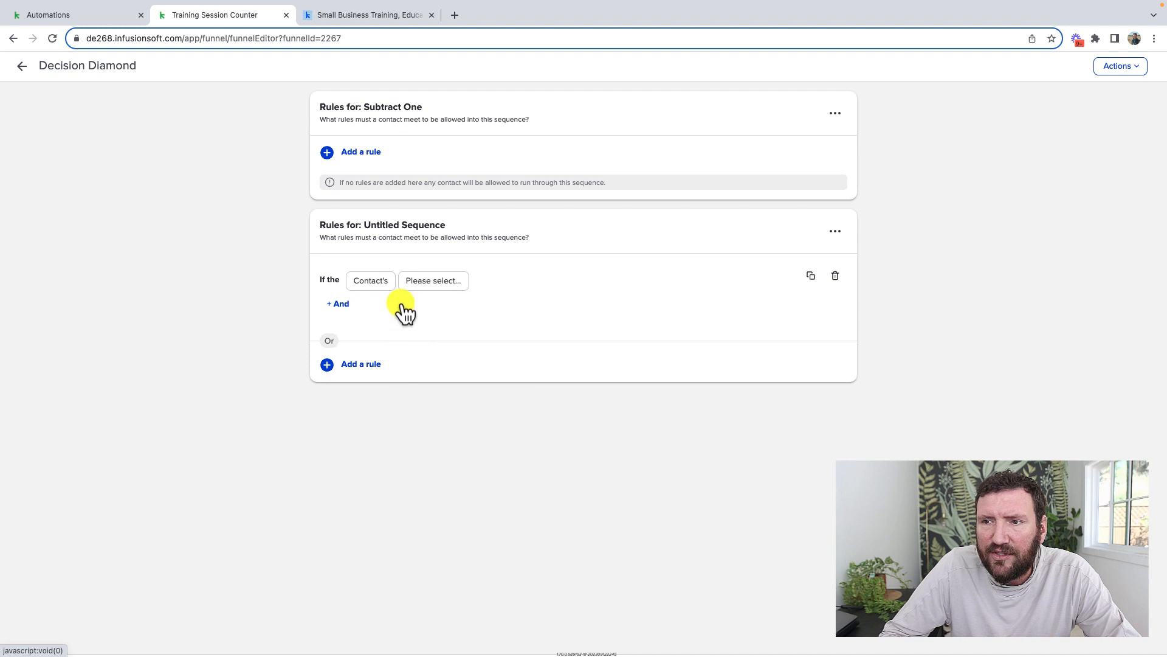
# Step: Base the Untitled Sequence rule on the Training Sessions field from Example Custom Fields
pyautogui.click(439, 286)
pyautogui.click(443, 314)
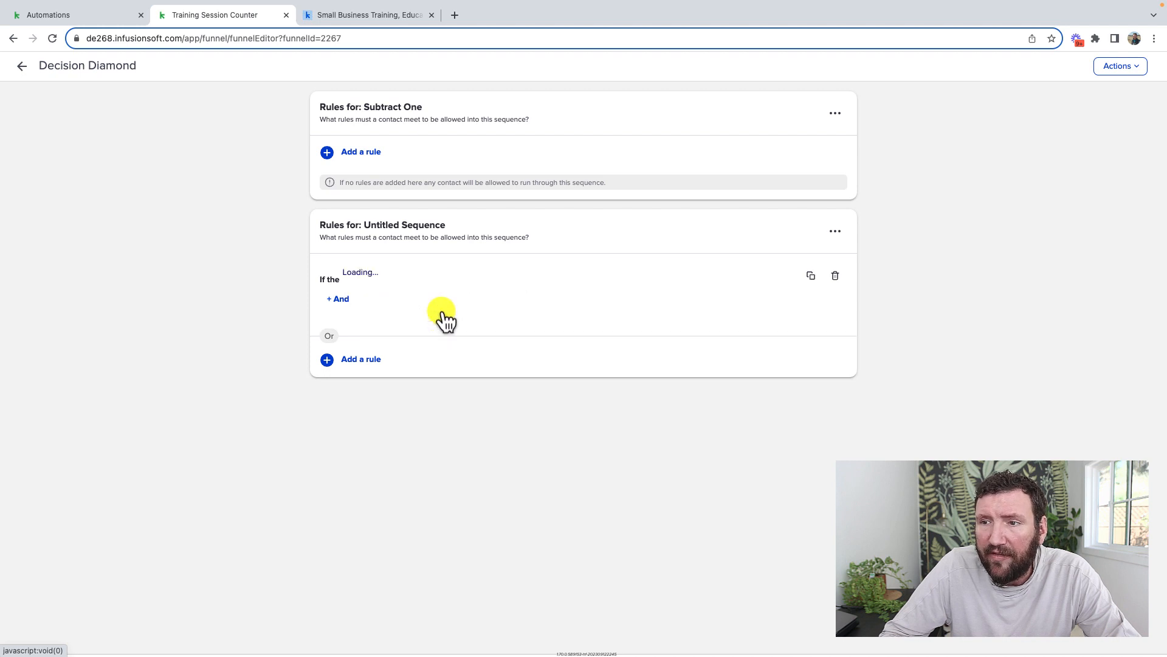
pyautogui.click(485, 285)
pyautogui.scroll(-5, 497, 354)
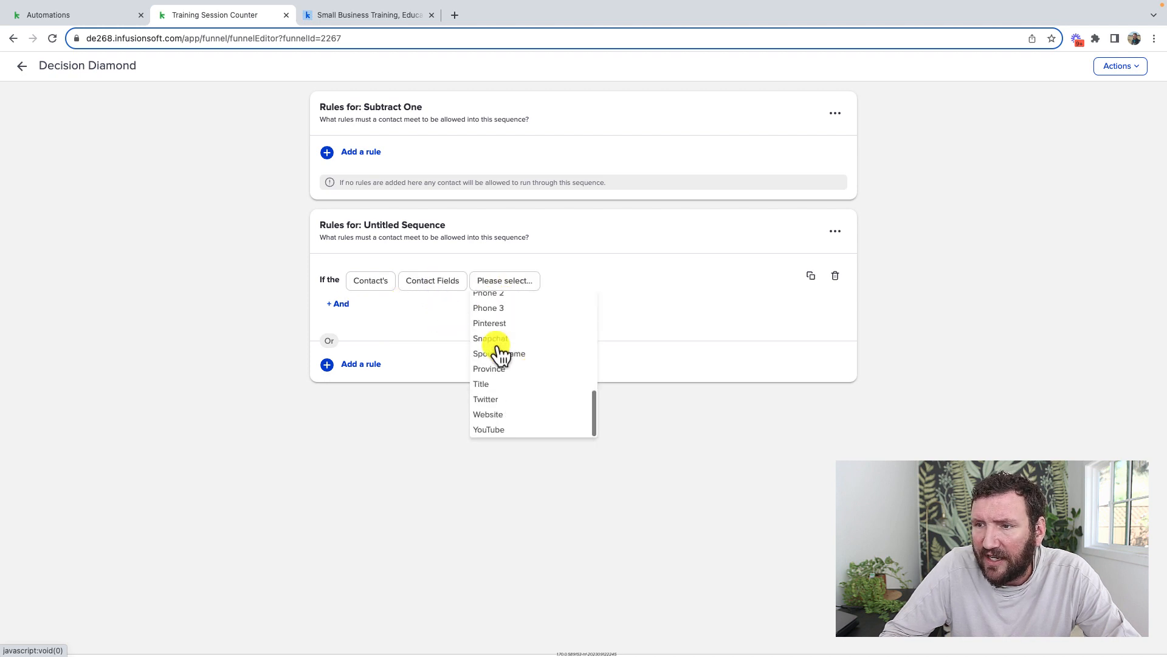
pyautogui.click(455, 287)
pyautogui.click(456, 328)
pyautogui.click(520, 285)
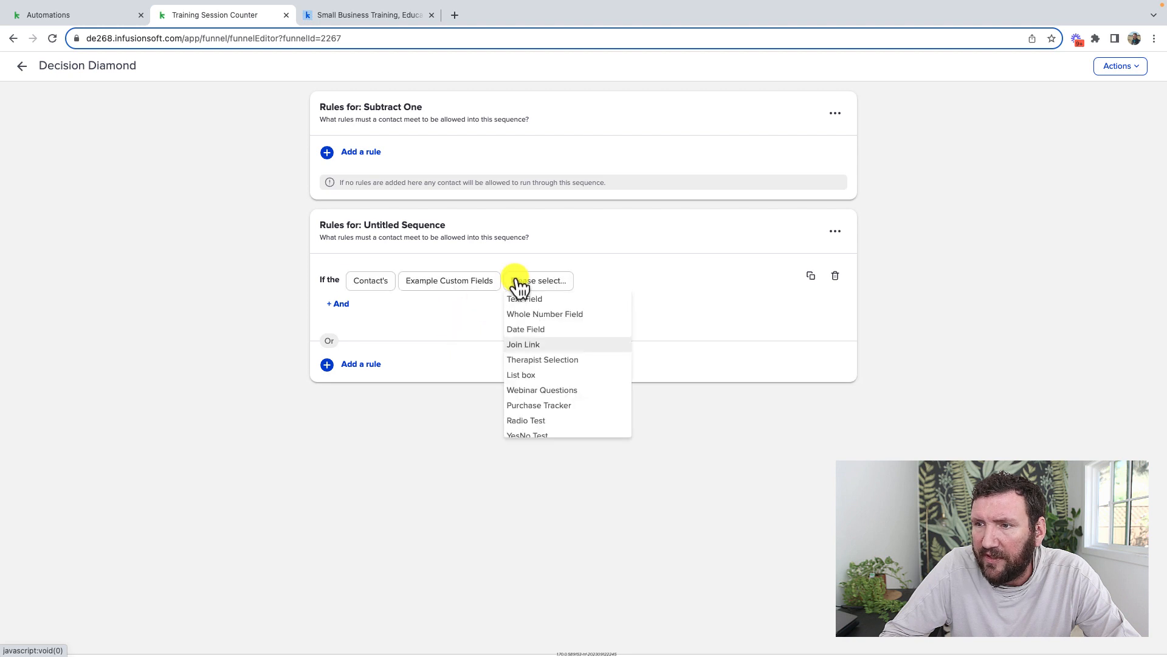
pyautogui.scroll(-3, 550, 365)
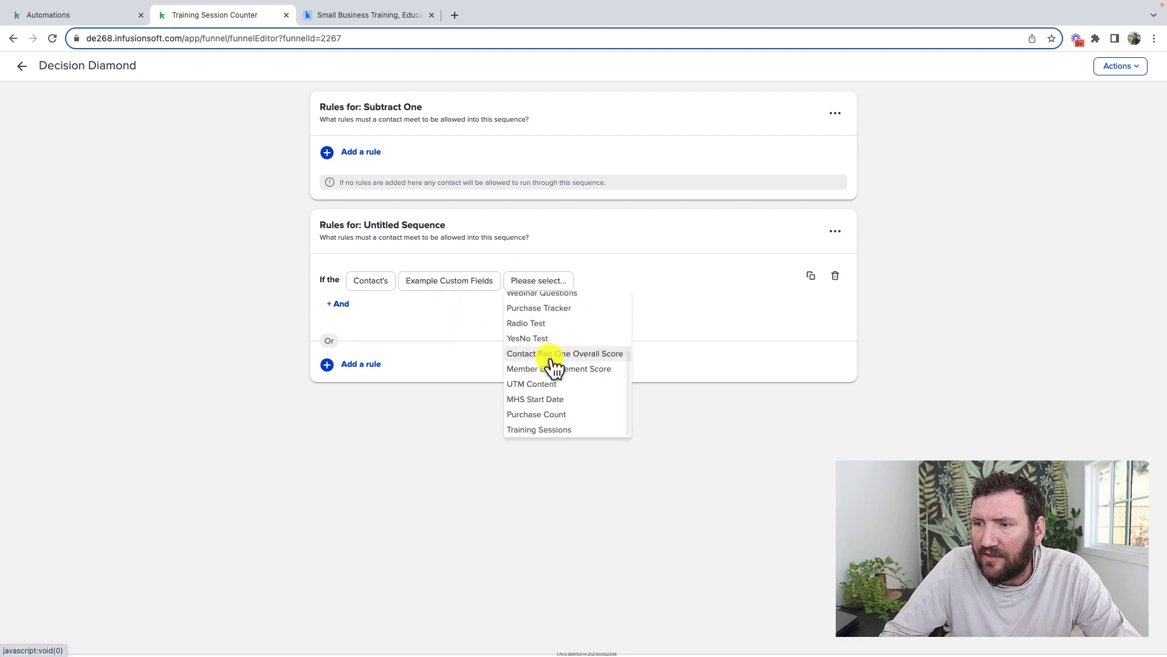
pyautogui.click(562, 430)
# Step: Set the Training Sessions condition to less than or equal to 2 and return to the campaign canvas
pyautogui.click(621, 281)
pyautogui.click(614, 301)
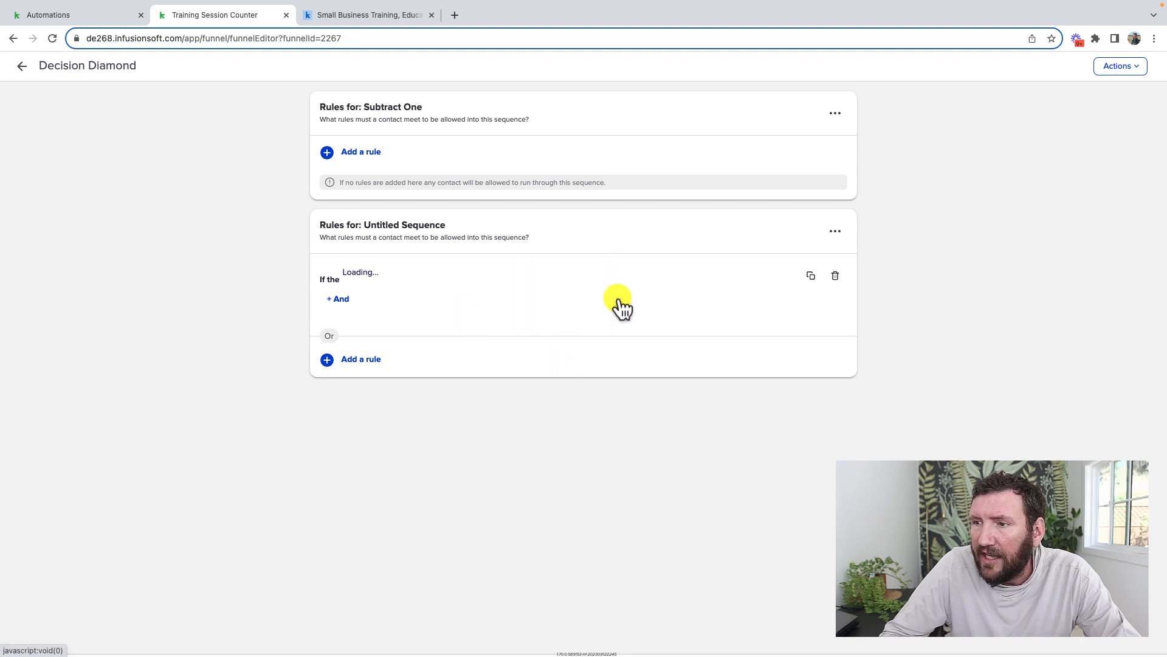
pyautogui.click(640, 282)
pyautogui.write('1')
pyautogui.click(1026, 301)
pyautogui.click(606, 282)
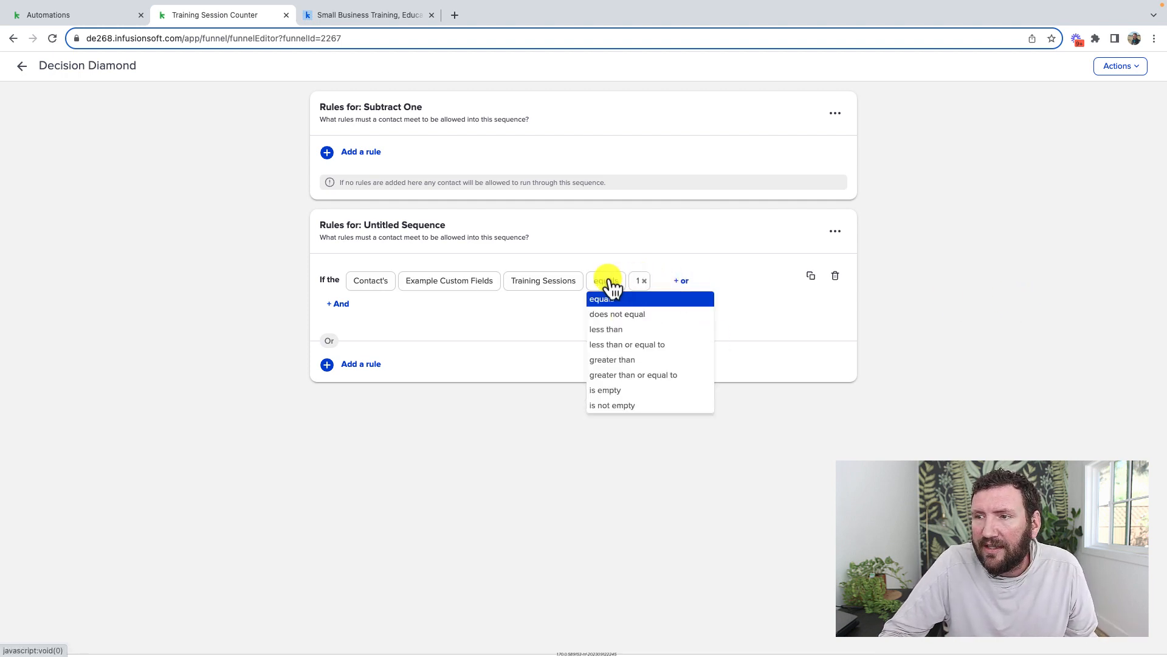
pyautogui.click(635, 344)
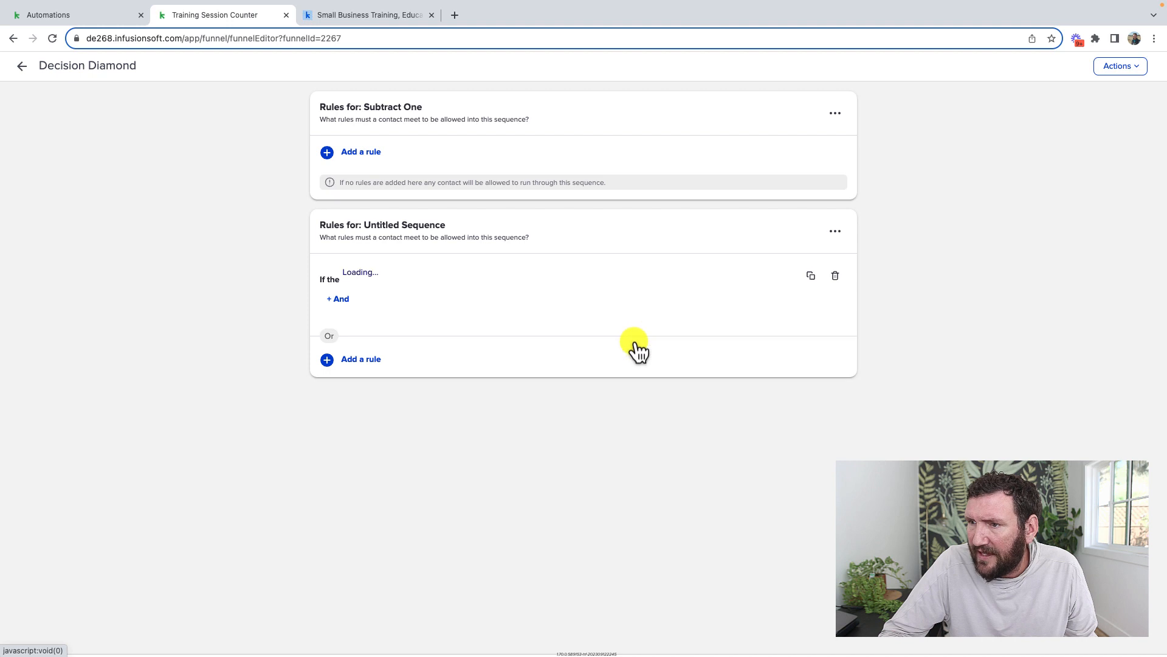
pyautogui.click(955, 292)
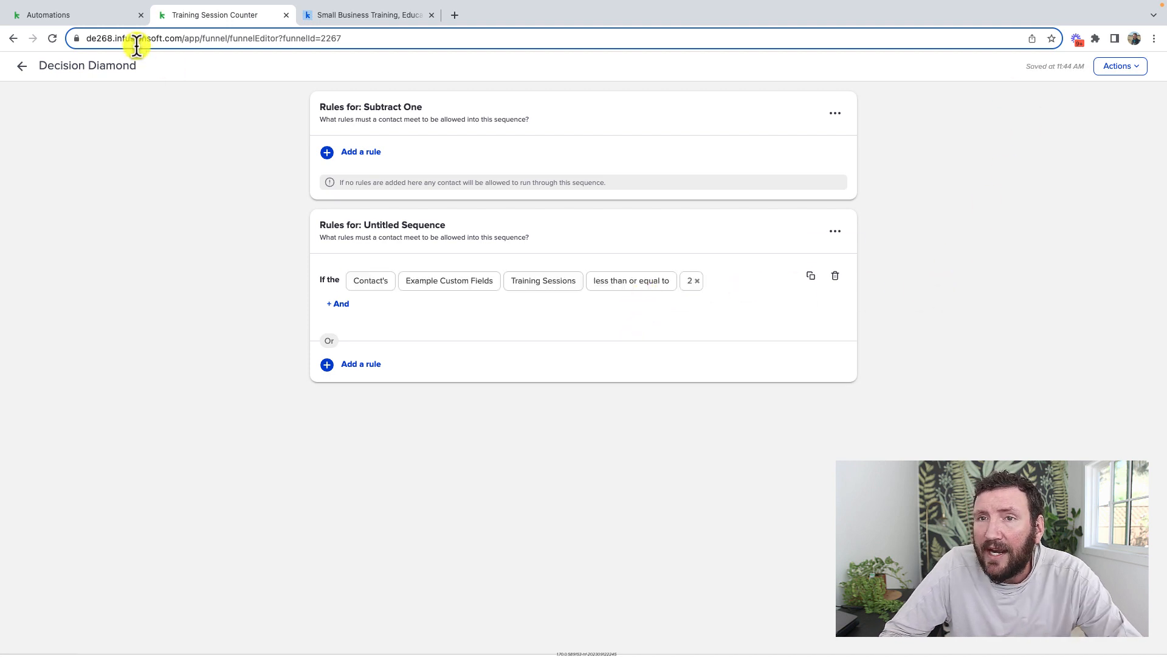
pyautogui.click(24, 66)
# Step: Rename the untitled sequence below Subtract One as "Remind them to buy more sessions..."
pyautogui.click(499, 420)
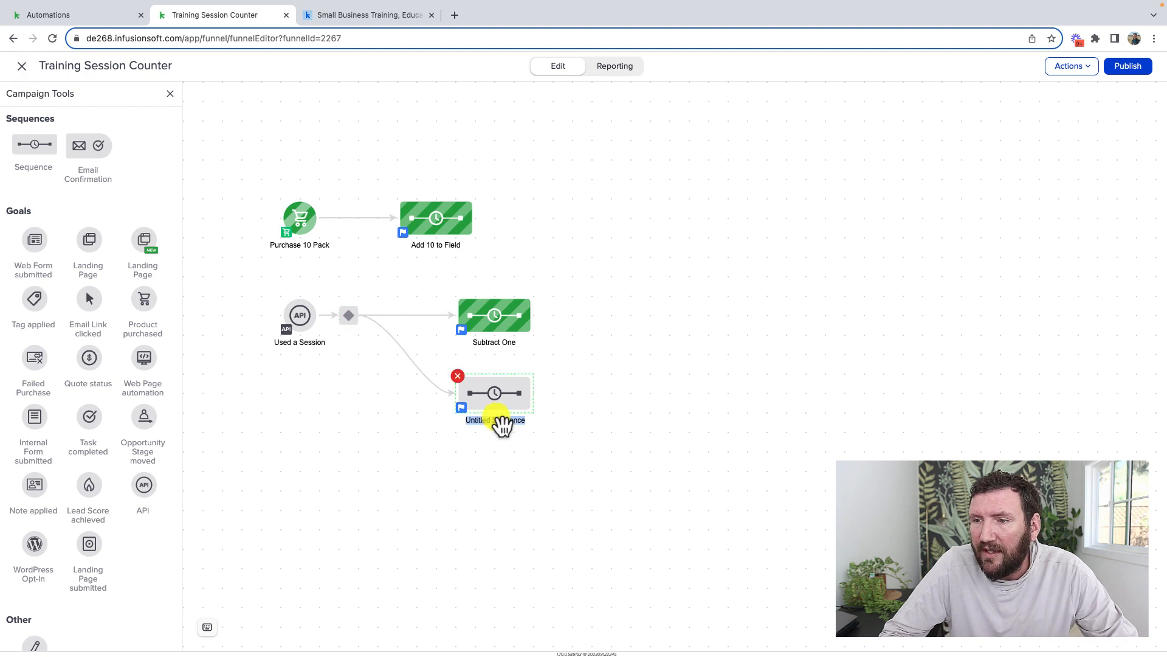
pyautogui.write('Remind them to buy more sess')
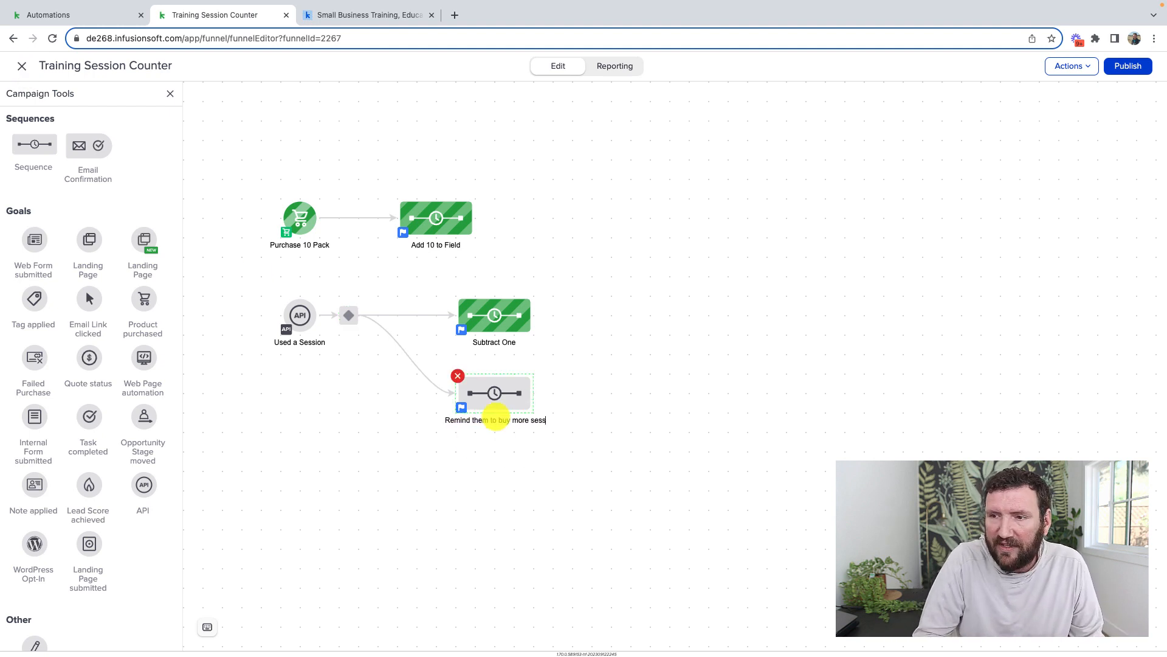
pyautogui.write('ions...')
pyautogui.click(555, 529)
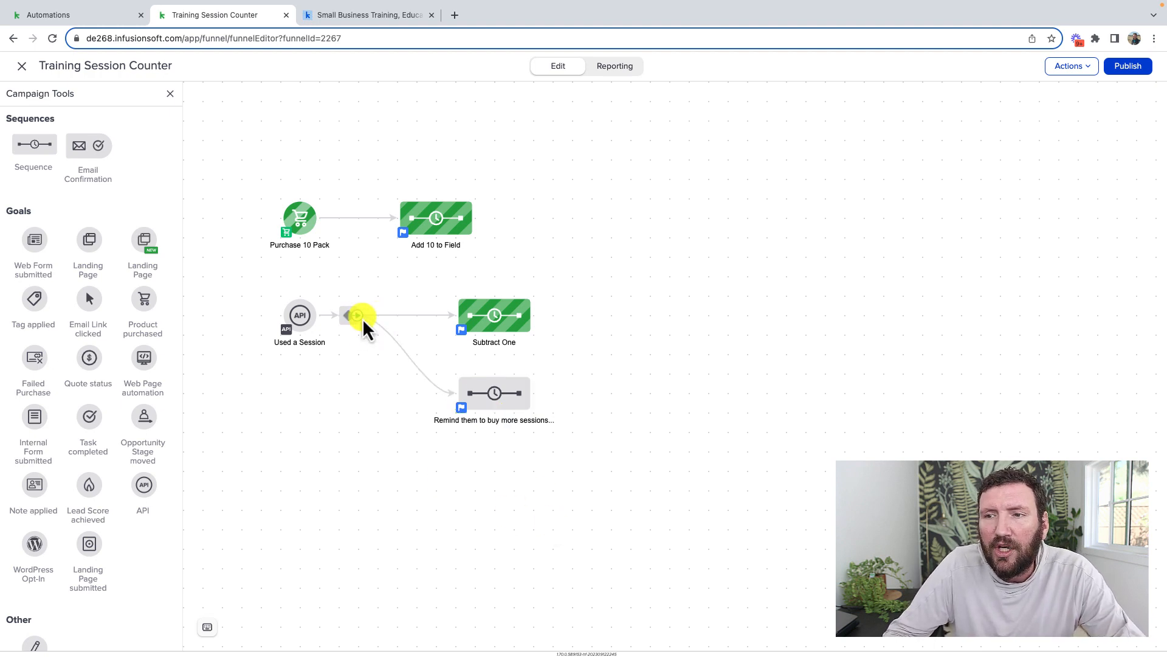
# Step: Move the decision diamond closer to the two sequences and shift Purchase 10 Pack and Add 10 to Field together higher on the canvas
pyautogui.moveTo(344, 315); pyautogui.dragTo(383, 316)
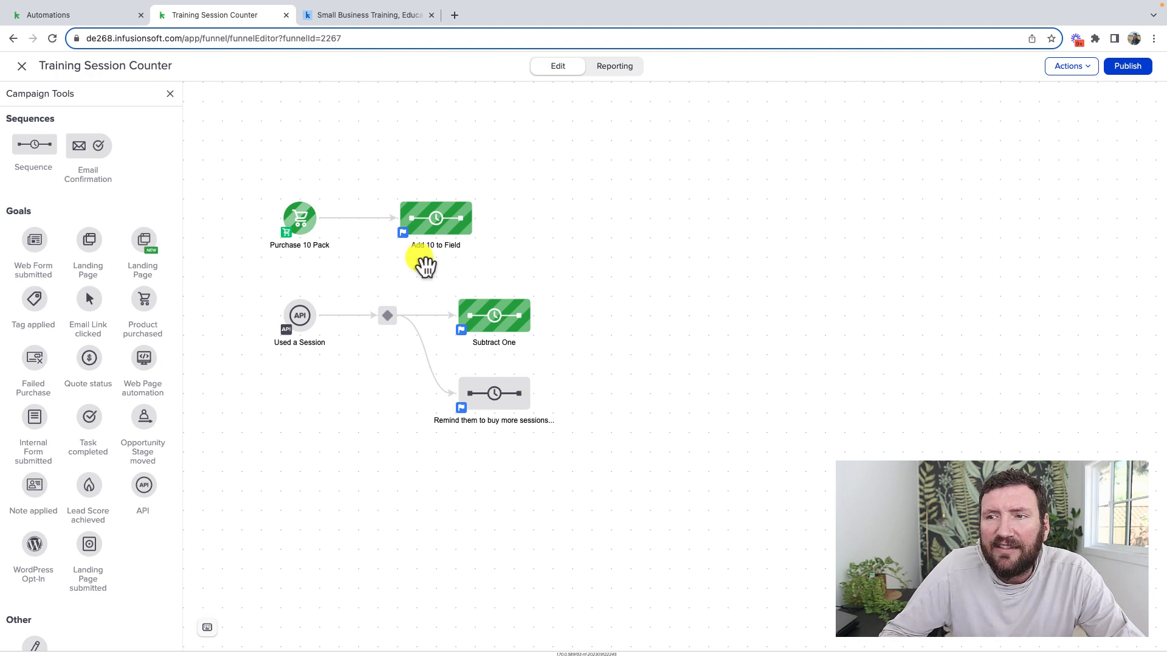
pyautogui.moveTo(476, 268); pyautogui.dragTo(256, 163)
pyautogui.moveTo(435, 234); pyautogui.dragTo(470, 227)
pyautogui.click(358, 202)
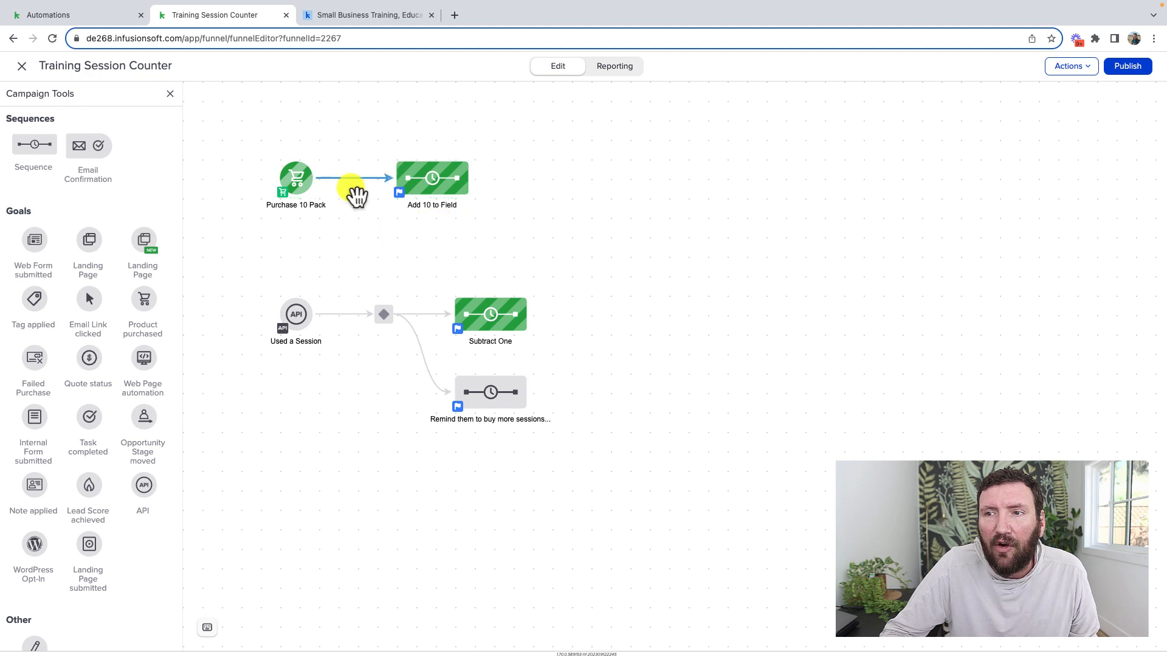